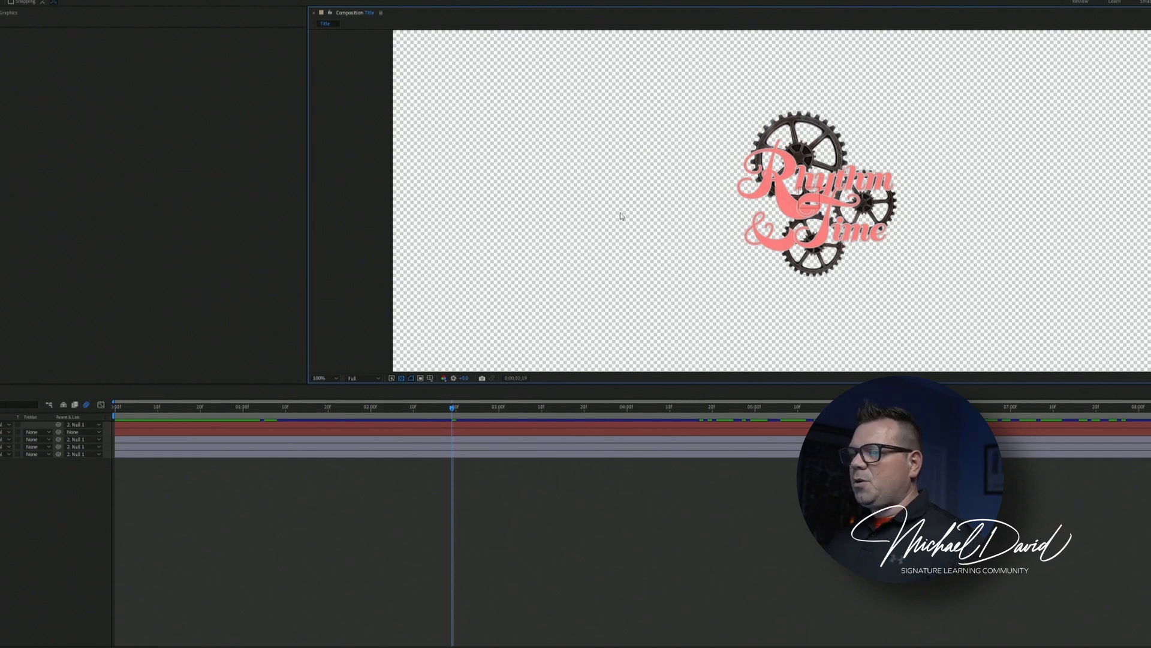
# Step: Create a pale royal blue solid with the default settings and place it beneath all other layers as the background
pyautogui.click(401, 379)
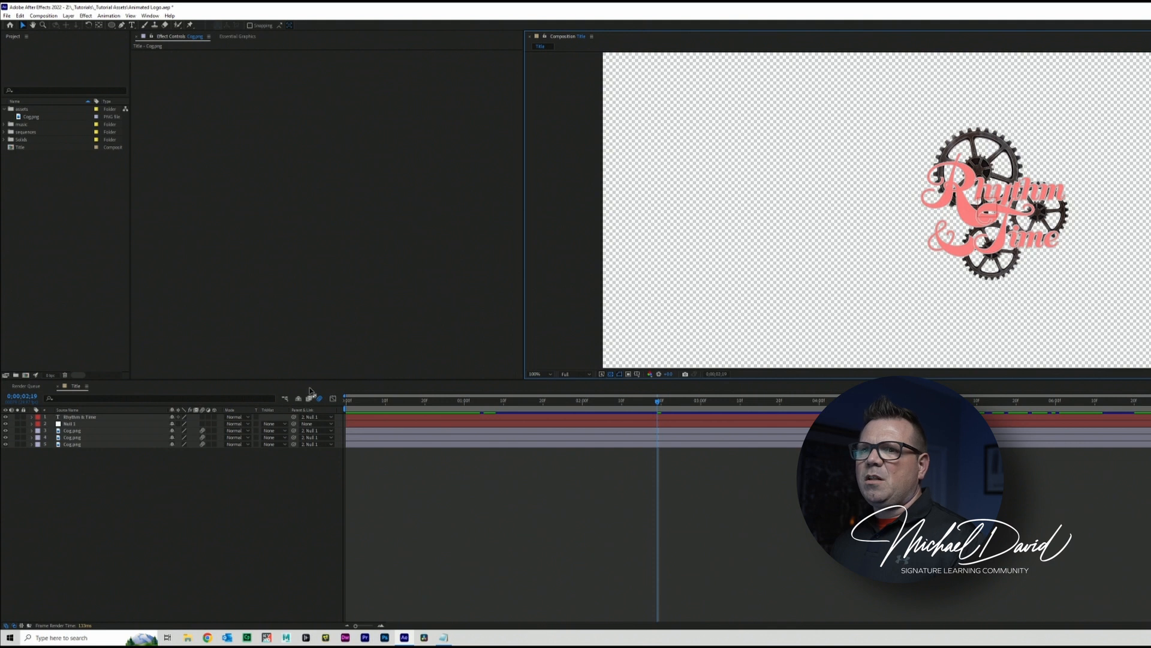
pyautogui.click(68, 15)
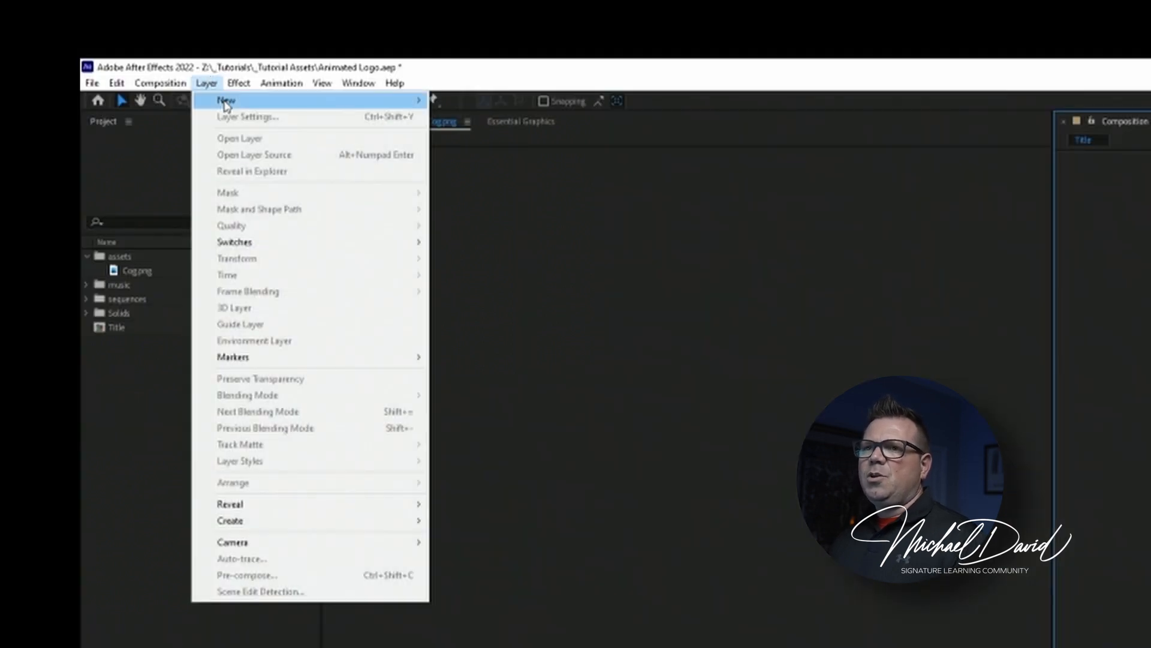
pyautogui.moveTo(225, 102)
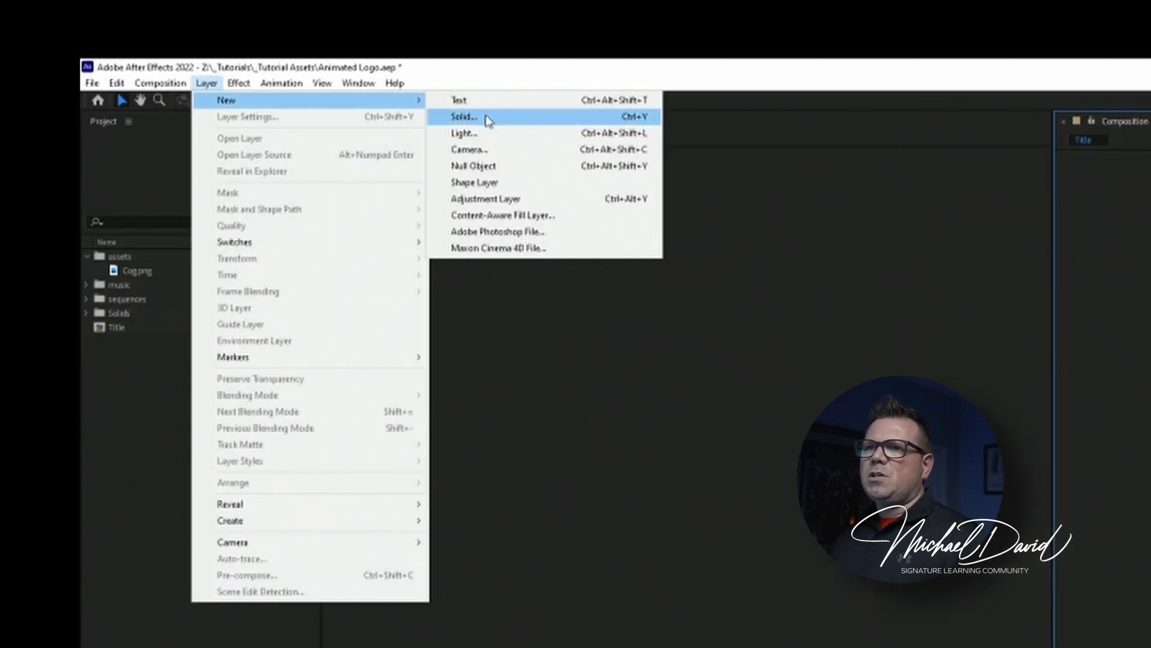
pyautogui.click(488, 116)
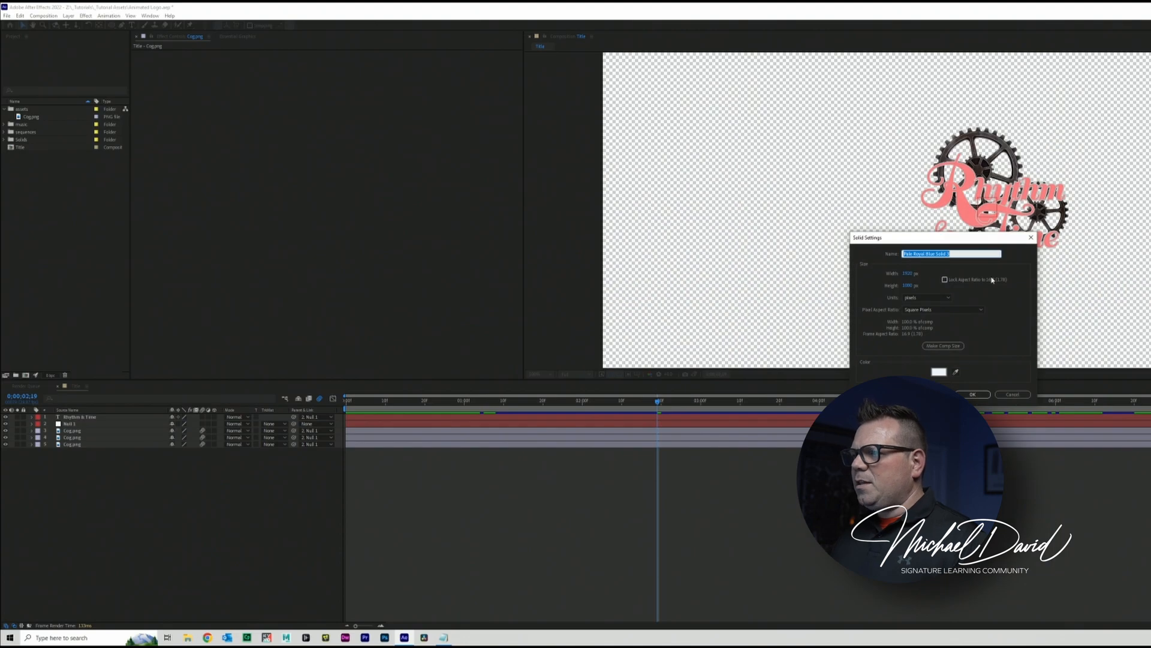
pyautogui.click(977, 395)
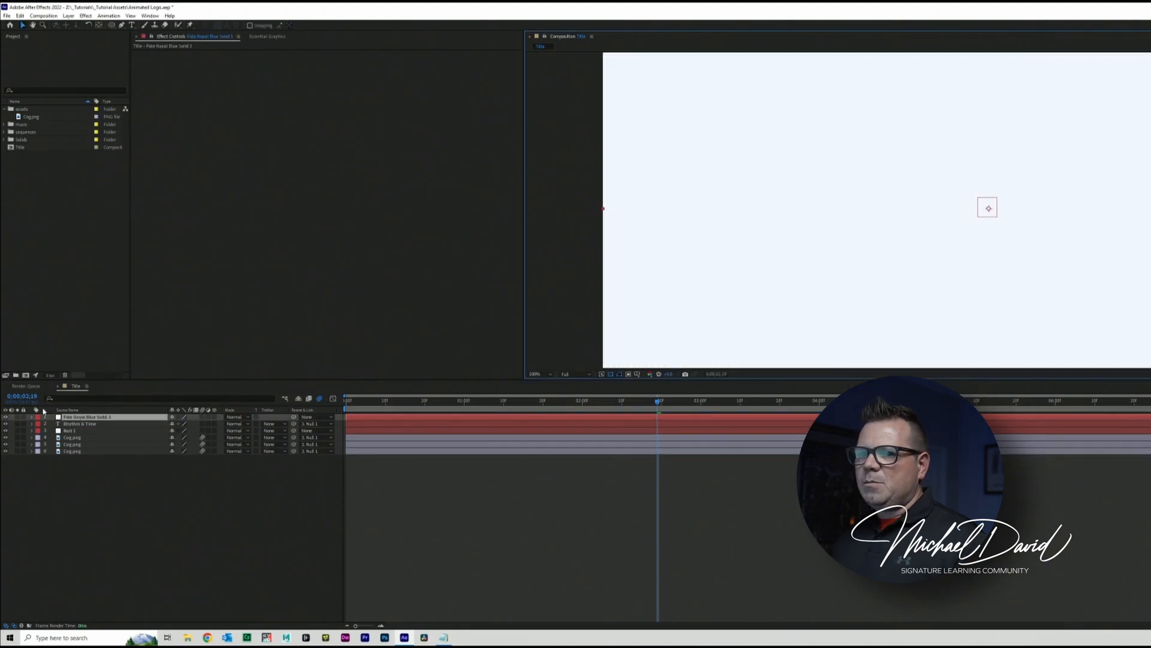
pyautogui.moveTo(84, 423); pyautogui.dragTo(96, 498)
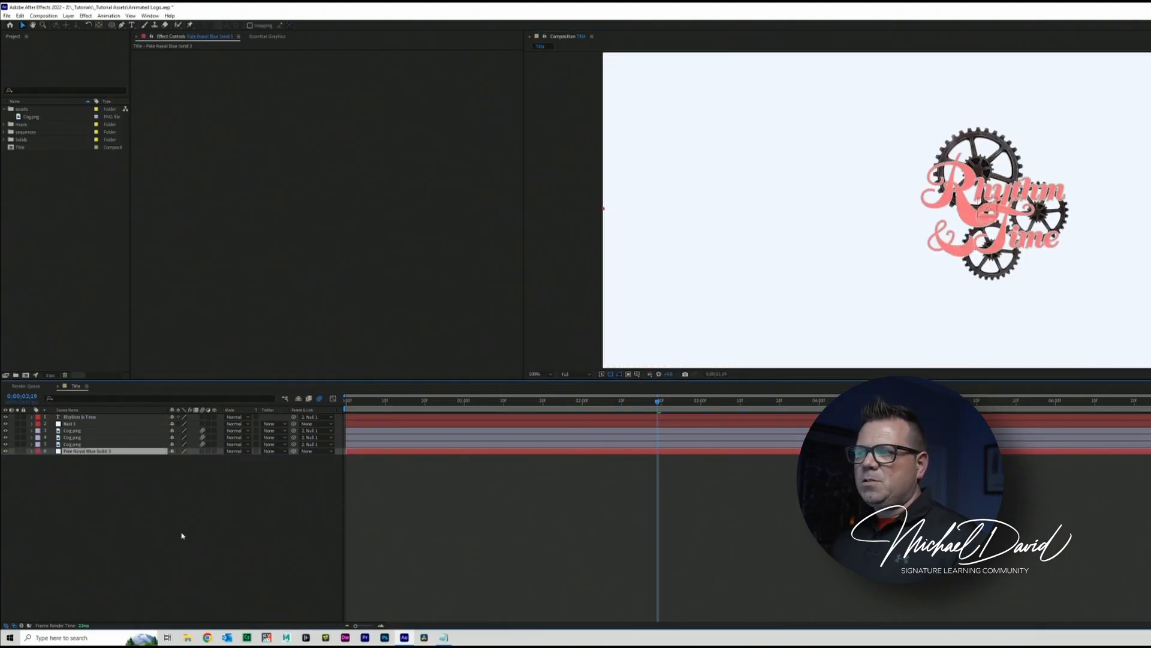
# Step: Apply the Drop Shadow perspective effect to the "Rhythm & Time" text layer
pyautogui.scroll(-2, 1053, 206)
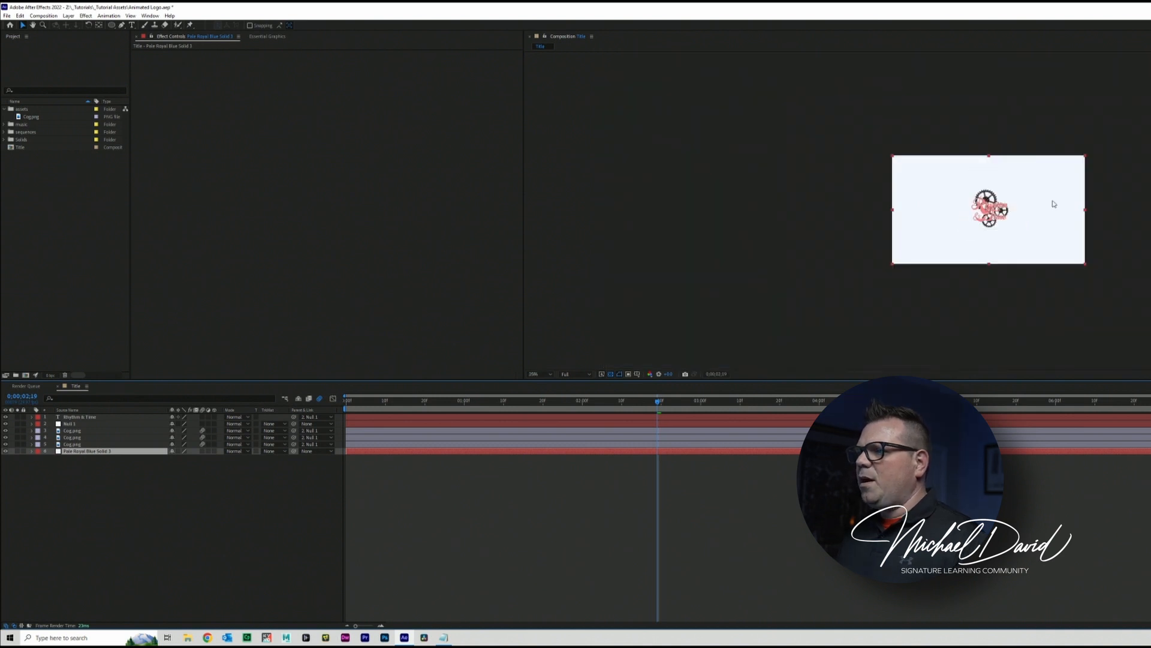
pyautogui.scroll(1, 1051, 204)
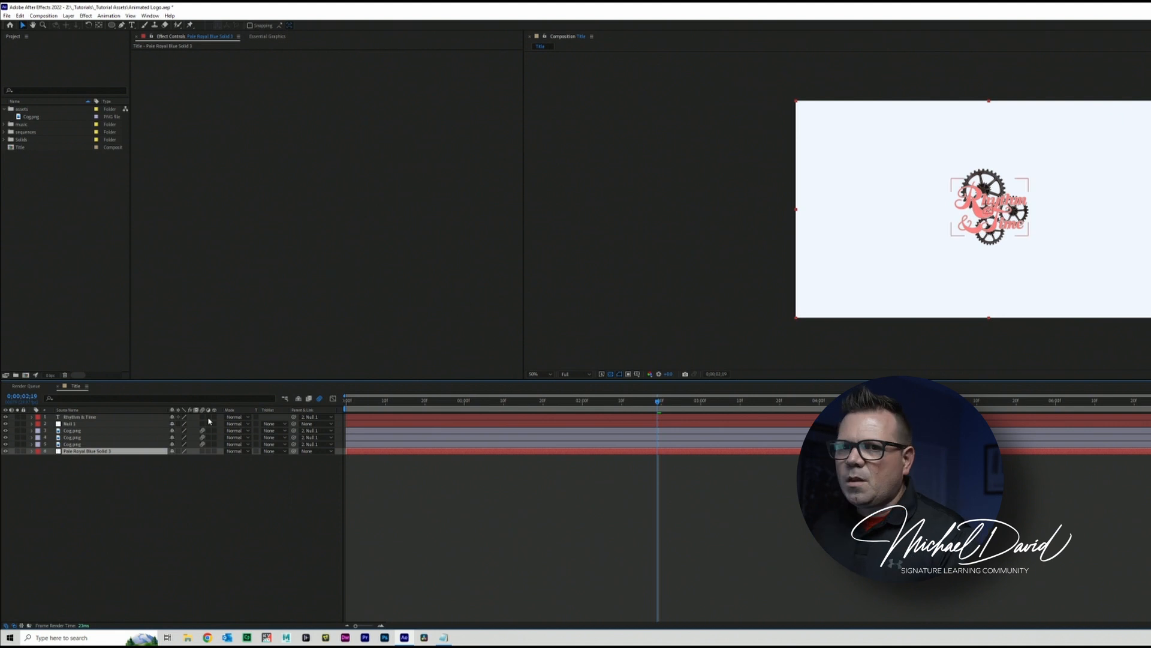
pyautogui.scroll(2, 948, 216)
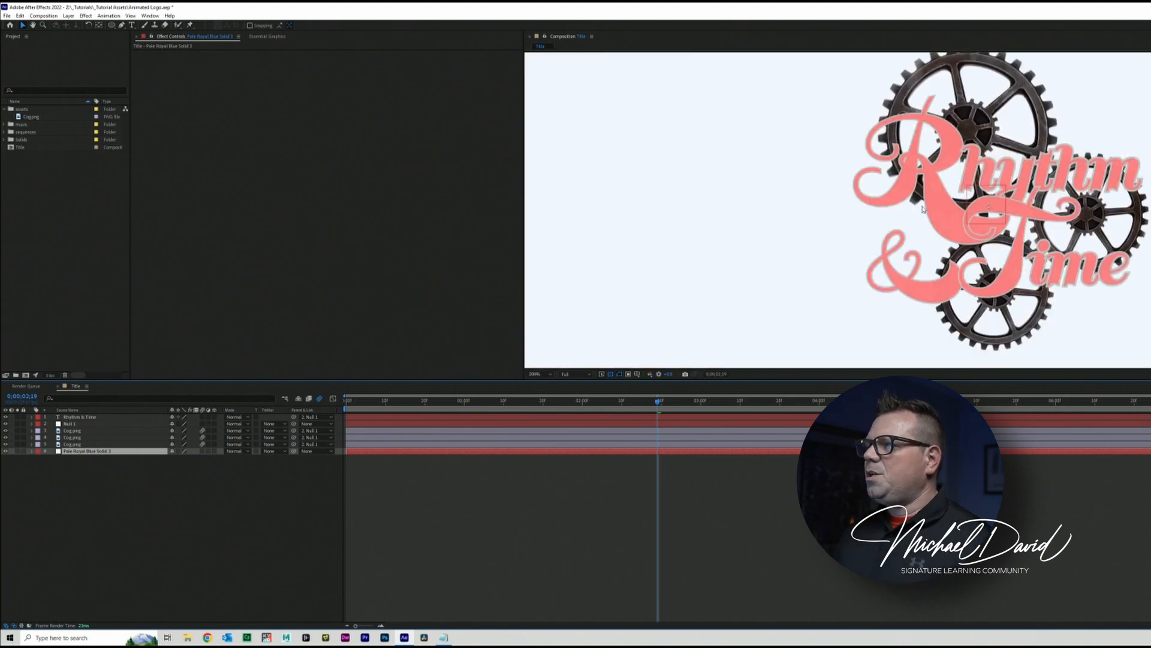
pyautogui.scroll(-1, 858, 204)
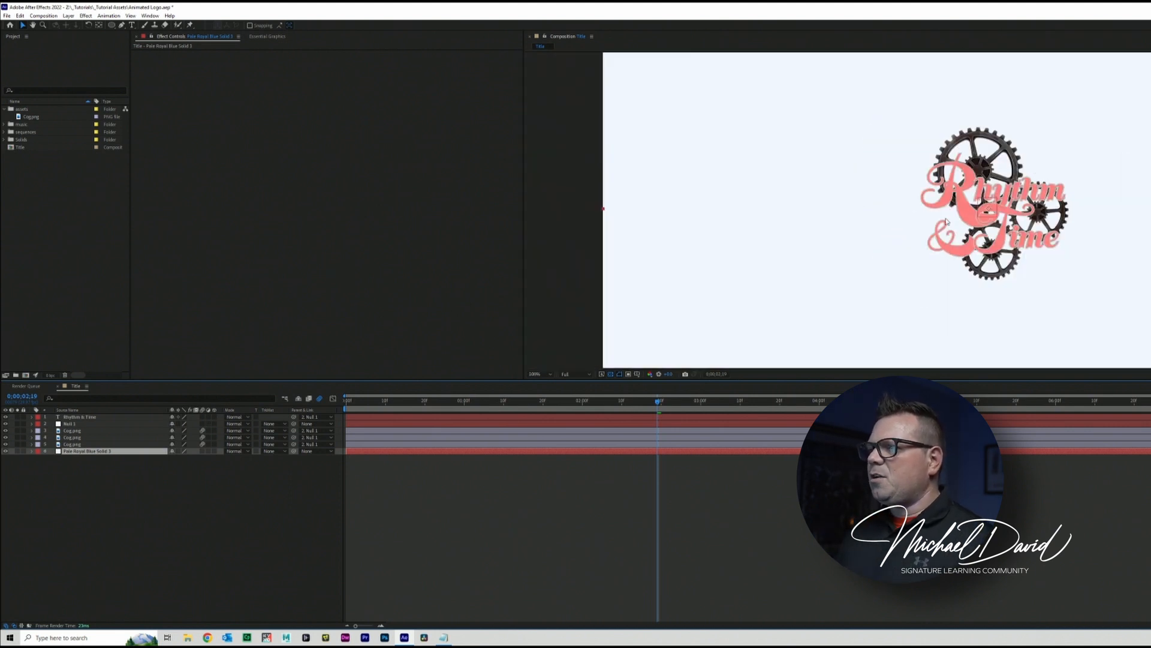
pyautogui.click(72, 417)
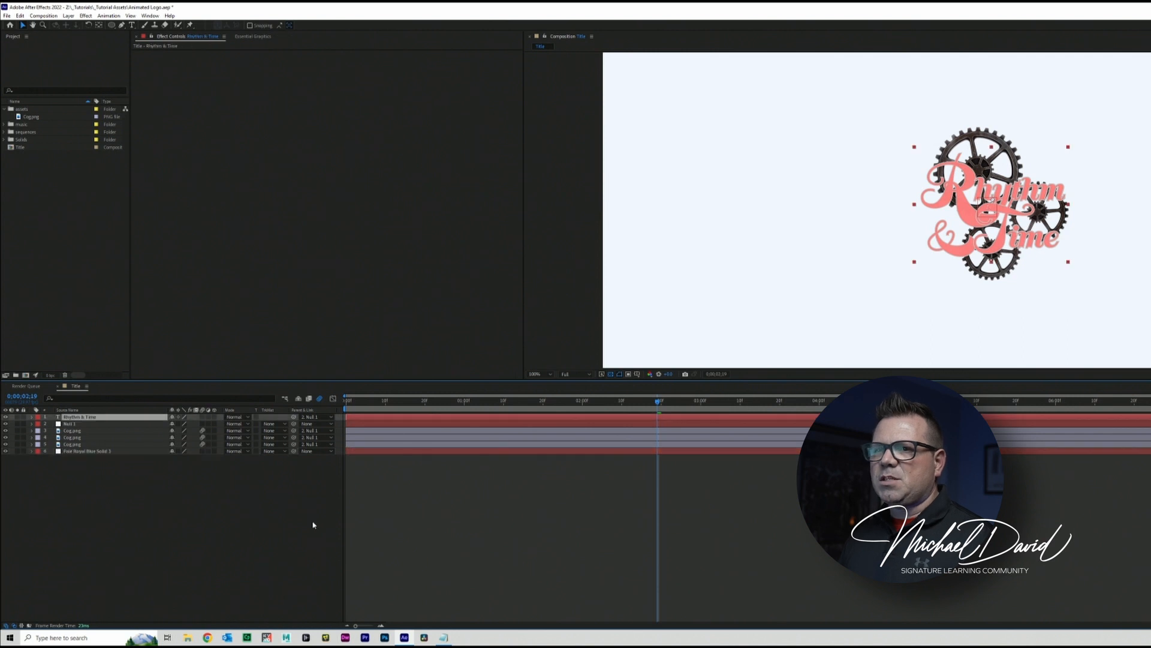
pyautogui.click(86, 16)
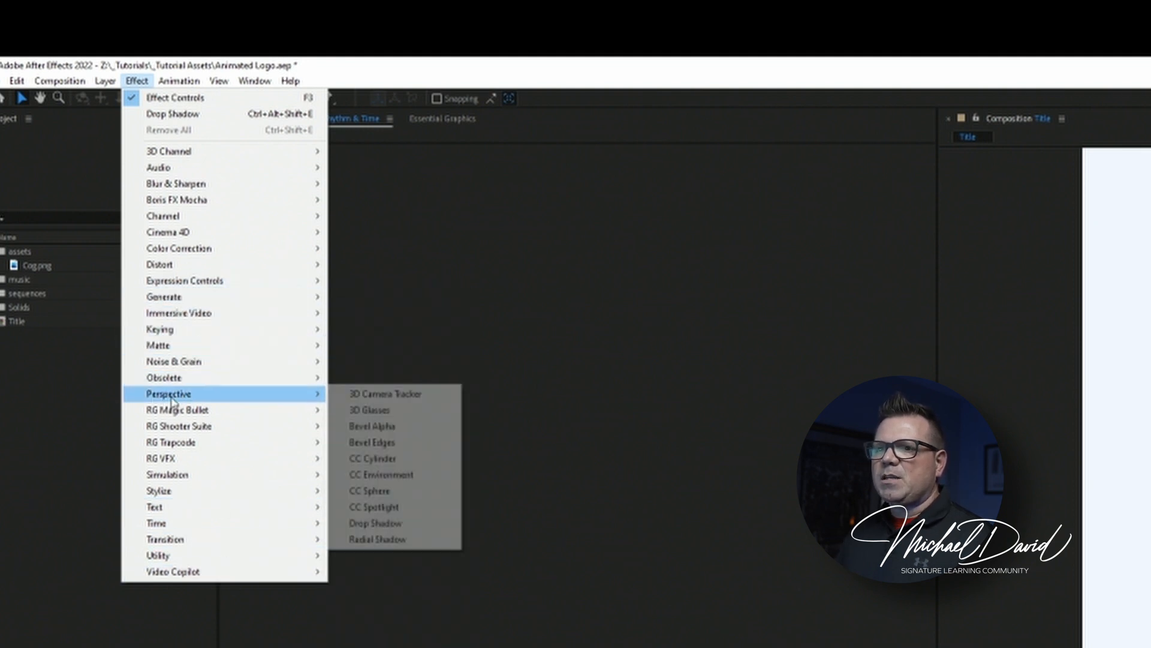
pyautogui.moveTo(282, 400)
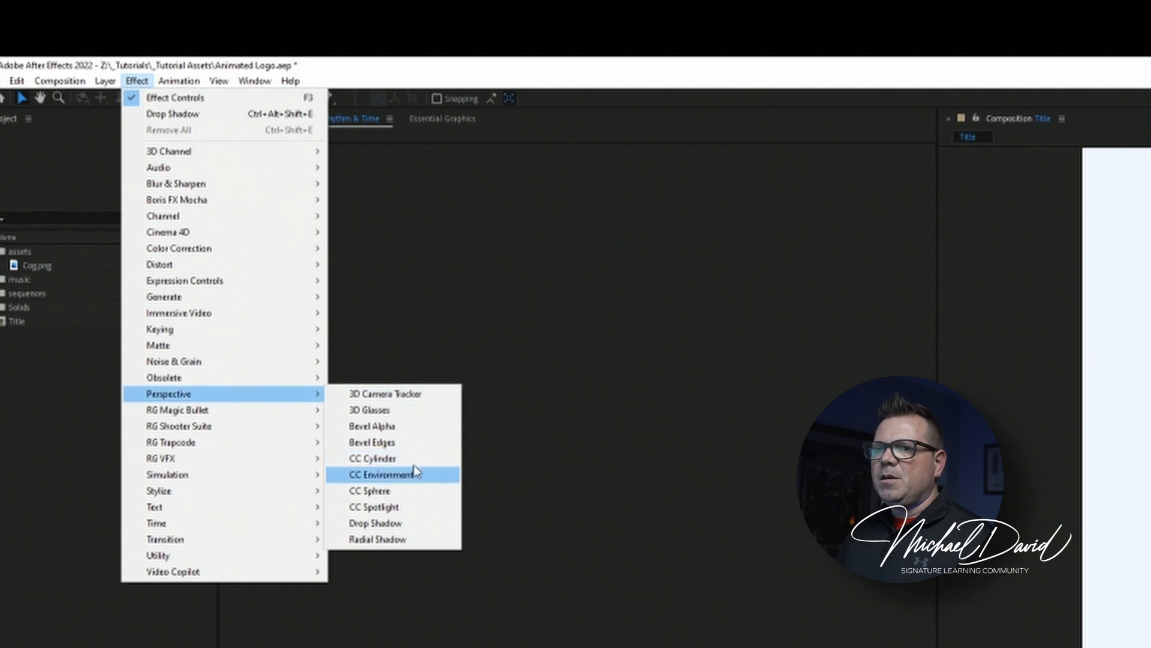
pyautogui.click(406, 524)
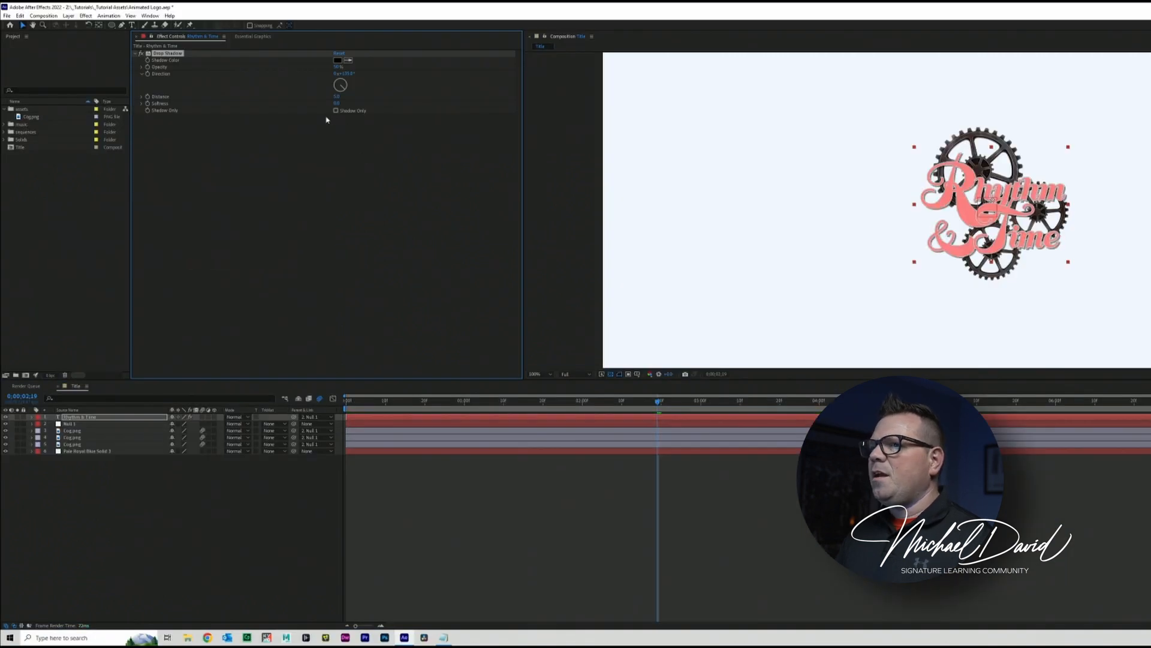
# Step: Set the title's drop shadow to 81% opacity, a distance of 6 and a softness of 5
pyautogui.click(337, 66)
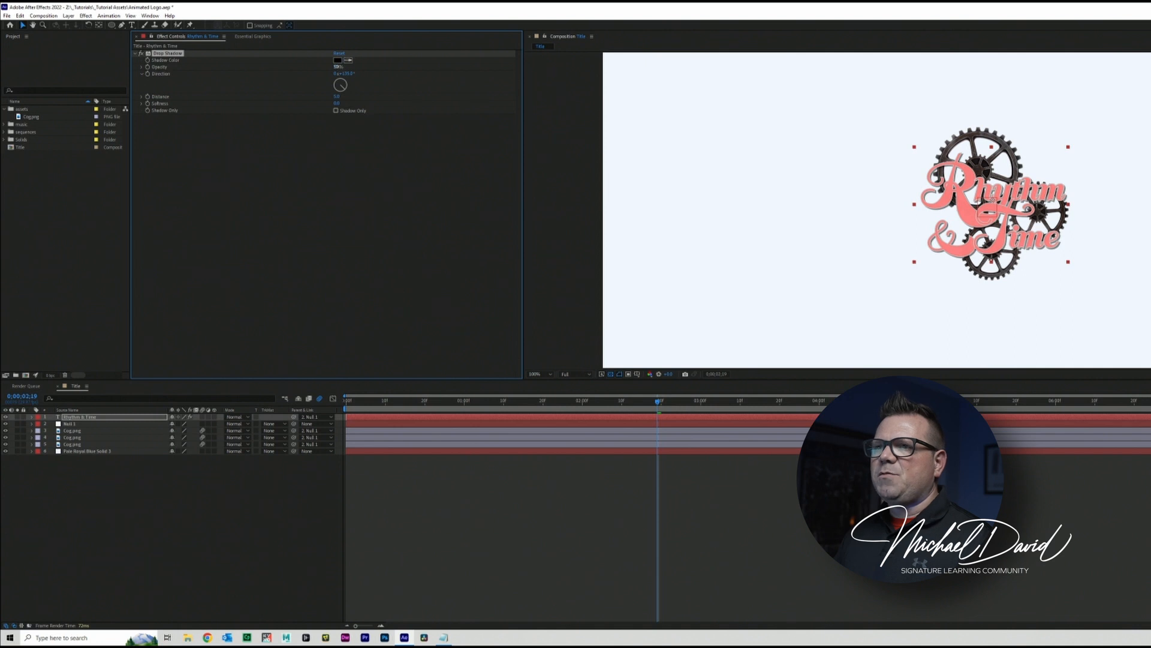
pyautogui.moveTo(348, 68); pyautogui.dragTo(337, 98)
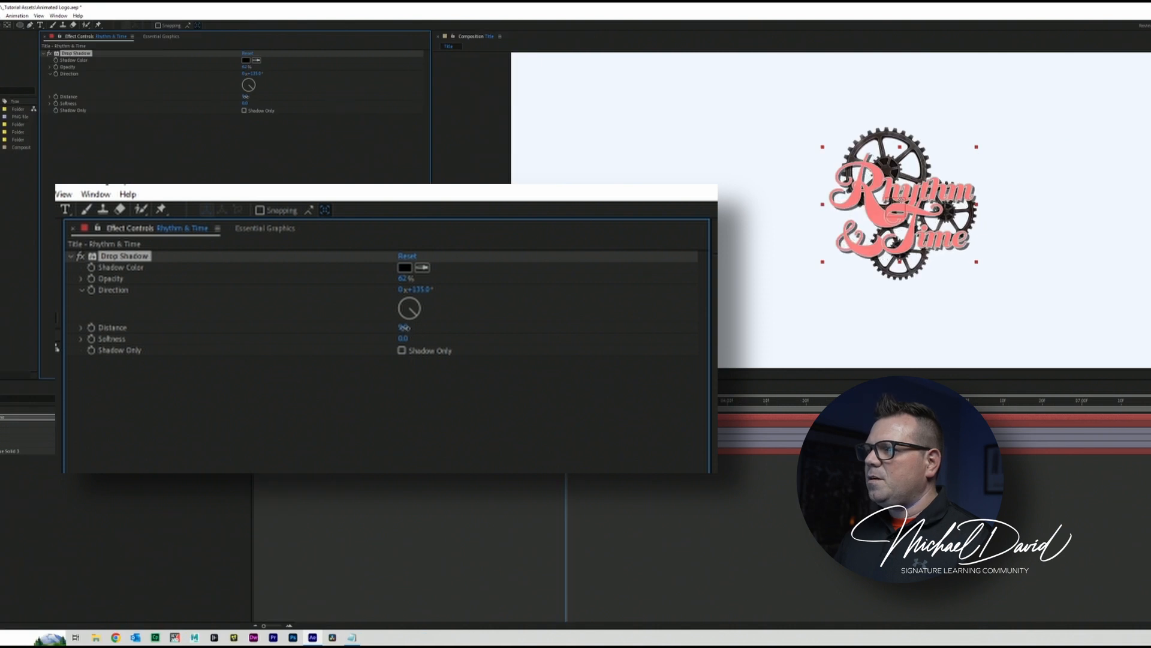
pyautogui.moveTo(246, 96); pyautogui.dragTo(268, 73)
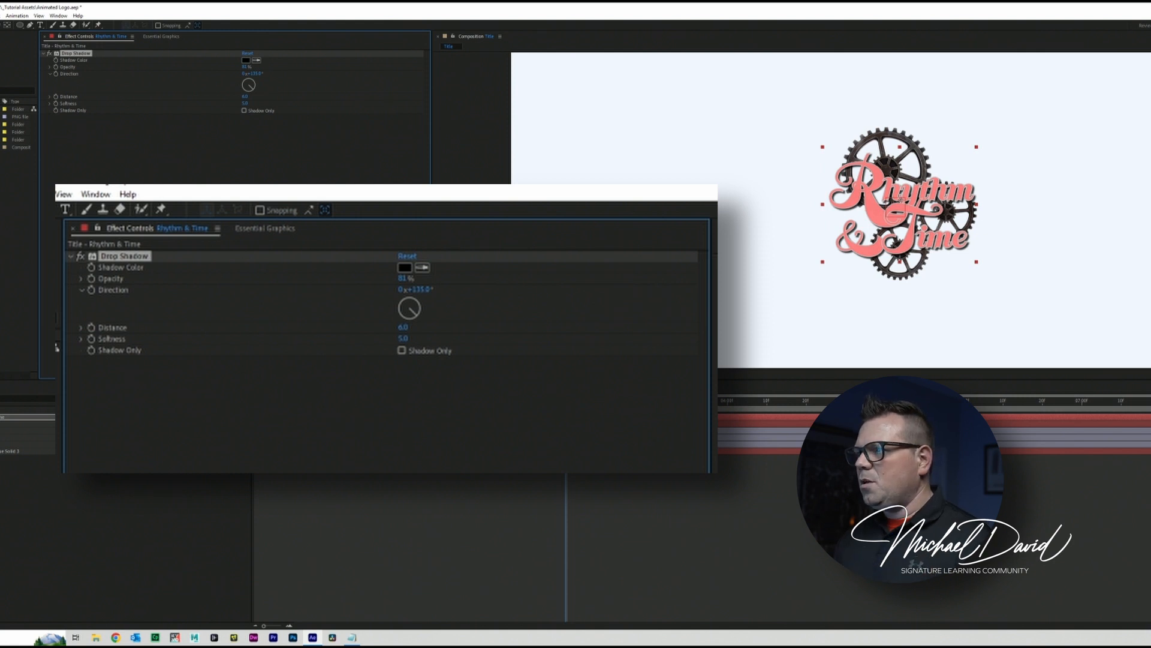
pyautogui.click(288, 222)
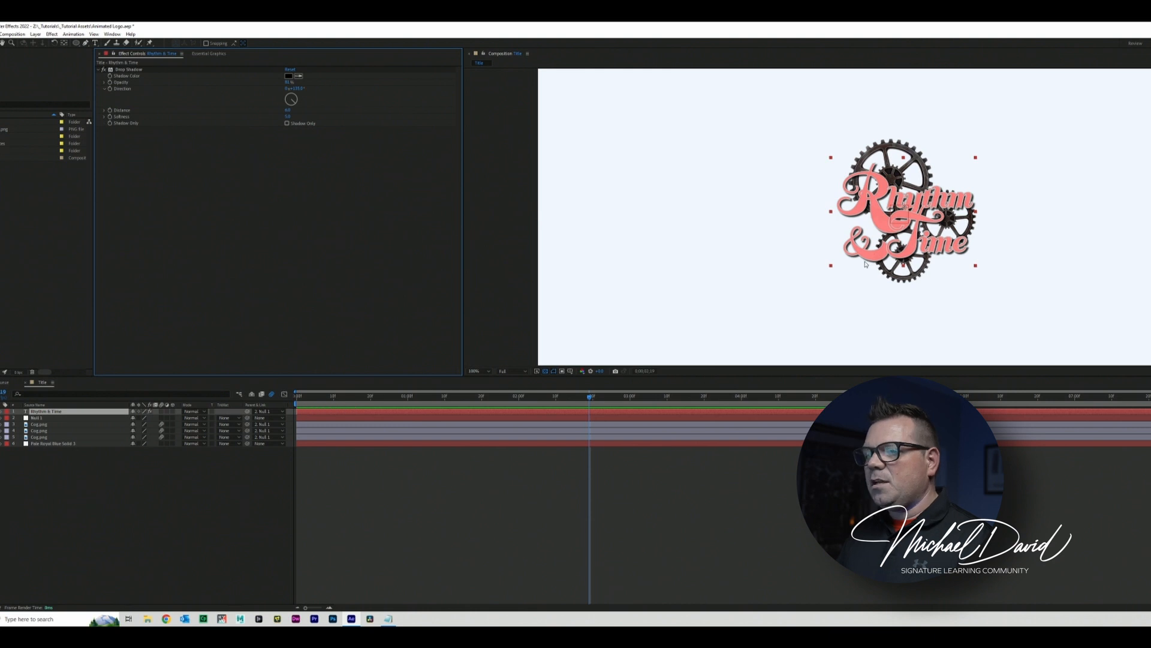
# Step: Duplicate the "Rhythm & Time" text layer together with its drop shadow
pyautogui.click(86, 414)
pyautogui.hotkey('ctrl', 'd')
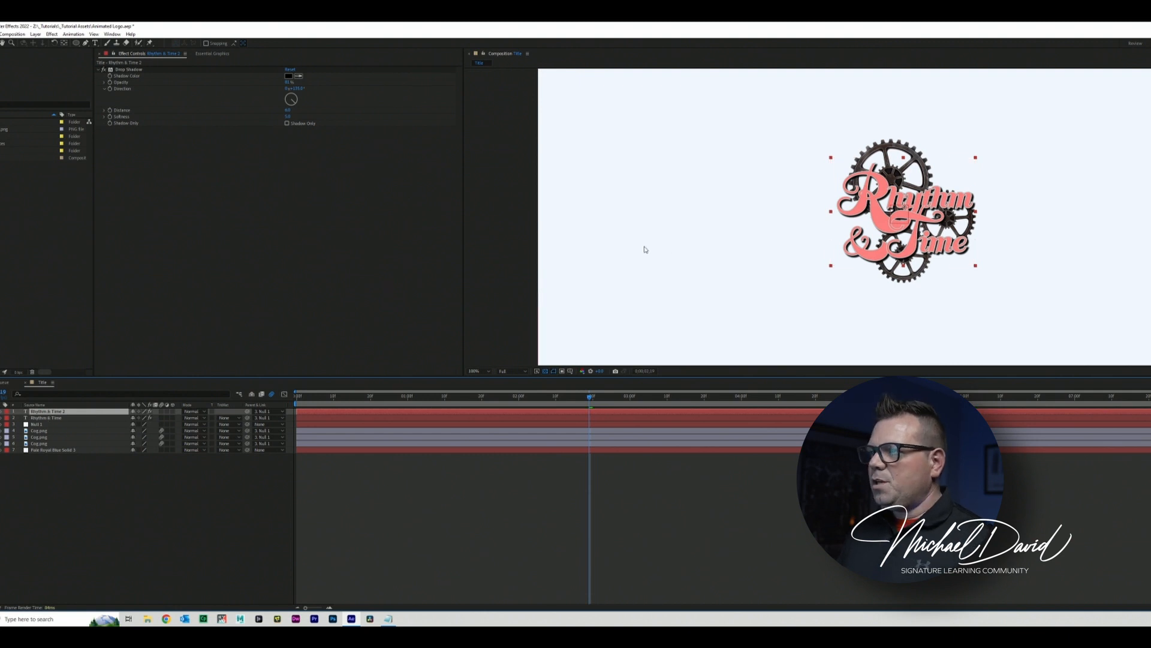
pyautogui.click(899, 223)
pyautogui.press('t')
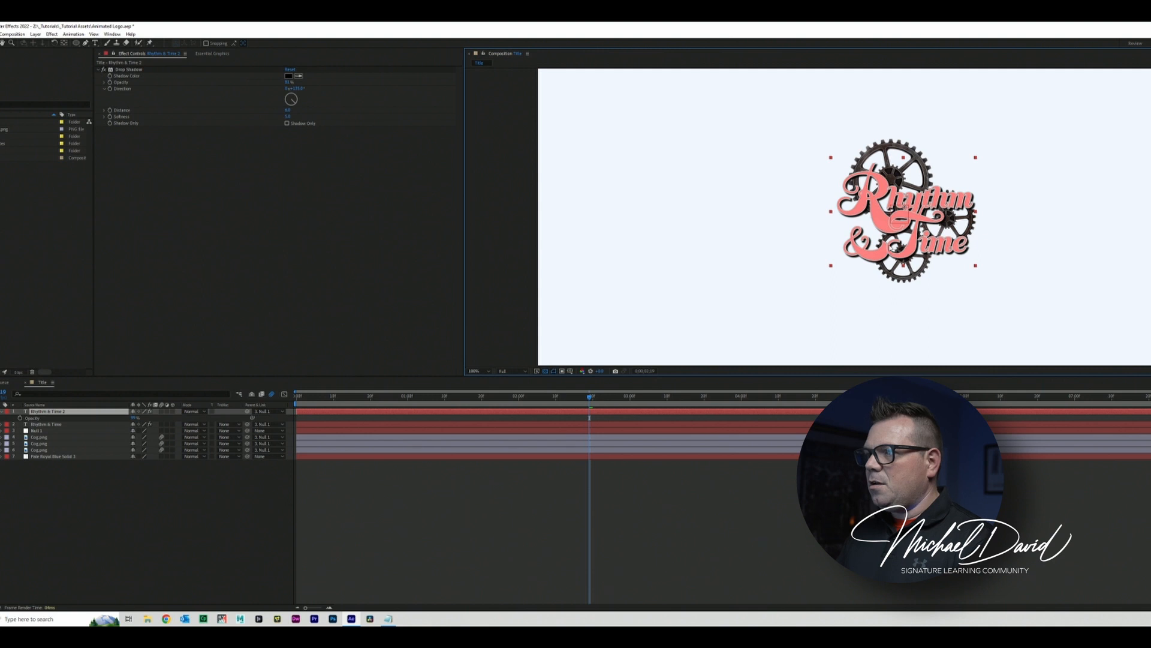
pyautogui.press('t')
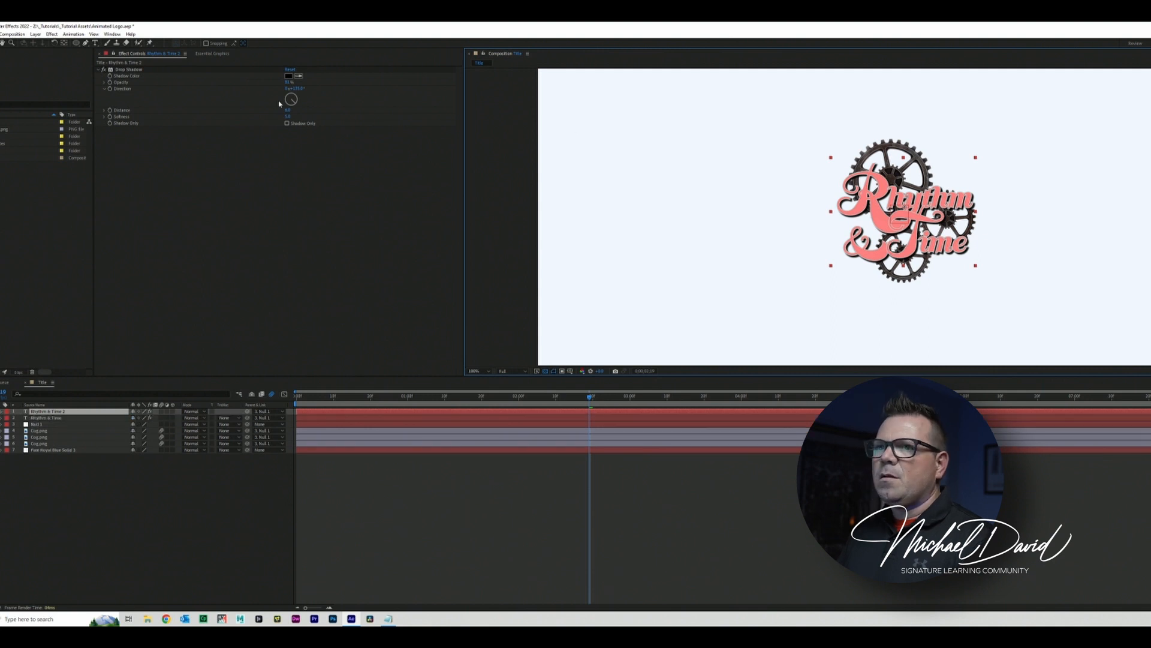
# Step: Delete "Rhythm &" and the line break from the duplicated text layer, keeping only the word "Time"
pyautogui.click(105, 43)
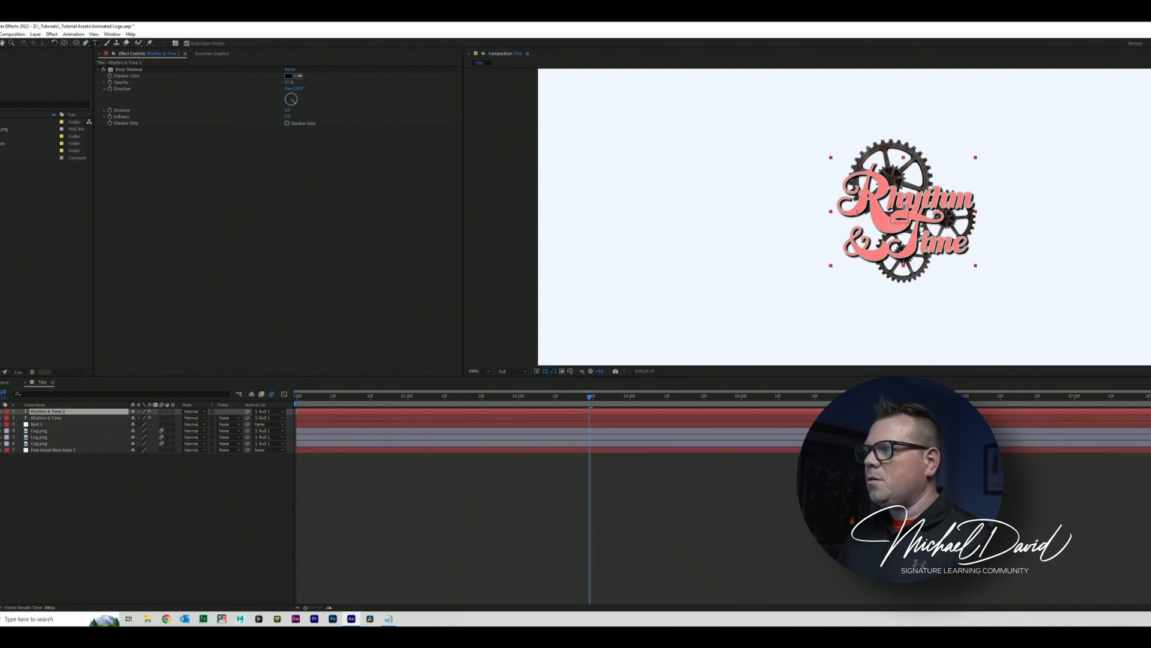
pyautogui.click(906, 208)
pyautogui.click(895, 248)
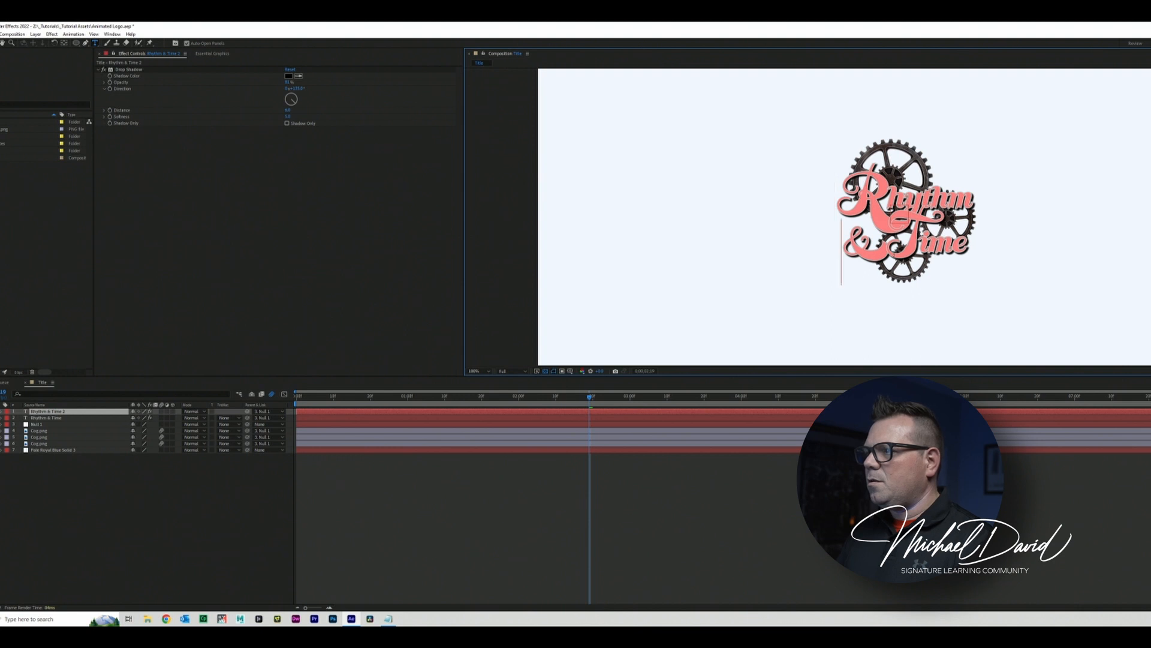
pyautogui.press('Delete')
pyautogui.press('Delete')
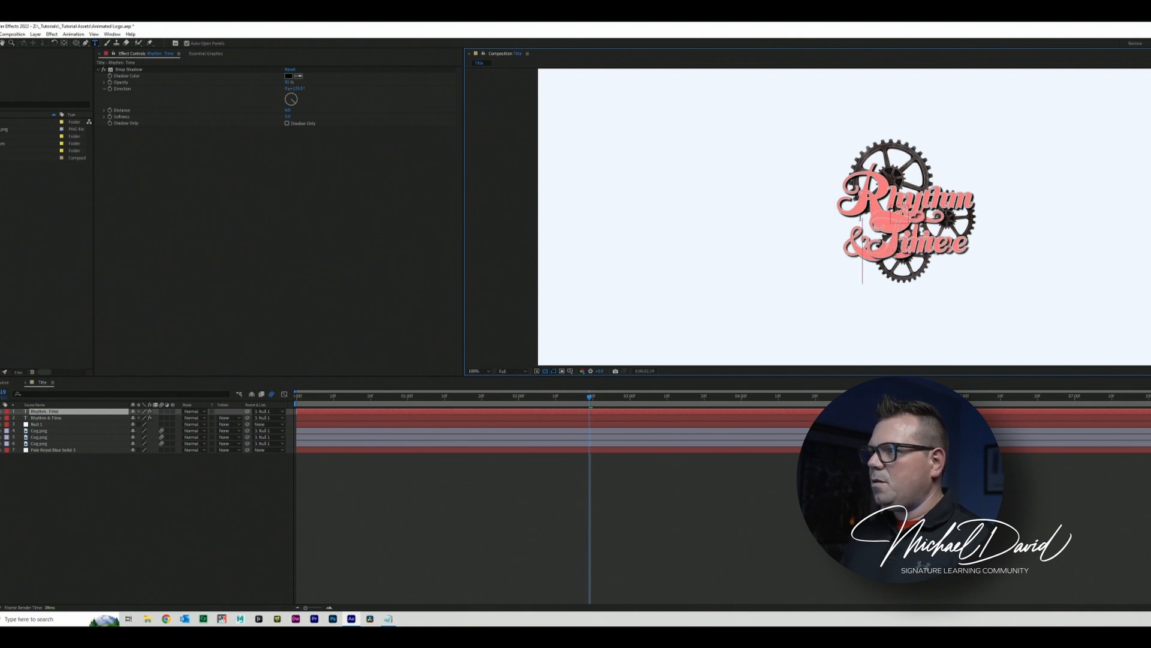
pyautogui.click(855, 209)
pyautogui.press('Delete')
pyautogui.press('Delete')
pyautogui.press('Delete')
pyautogui.press('Delete')
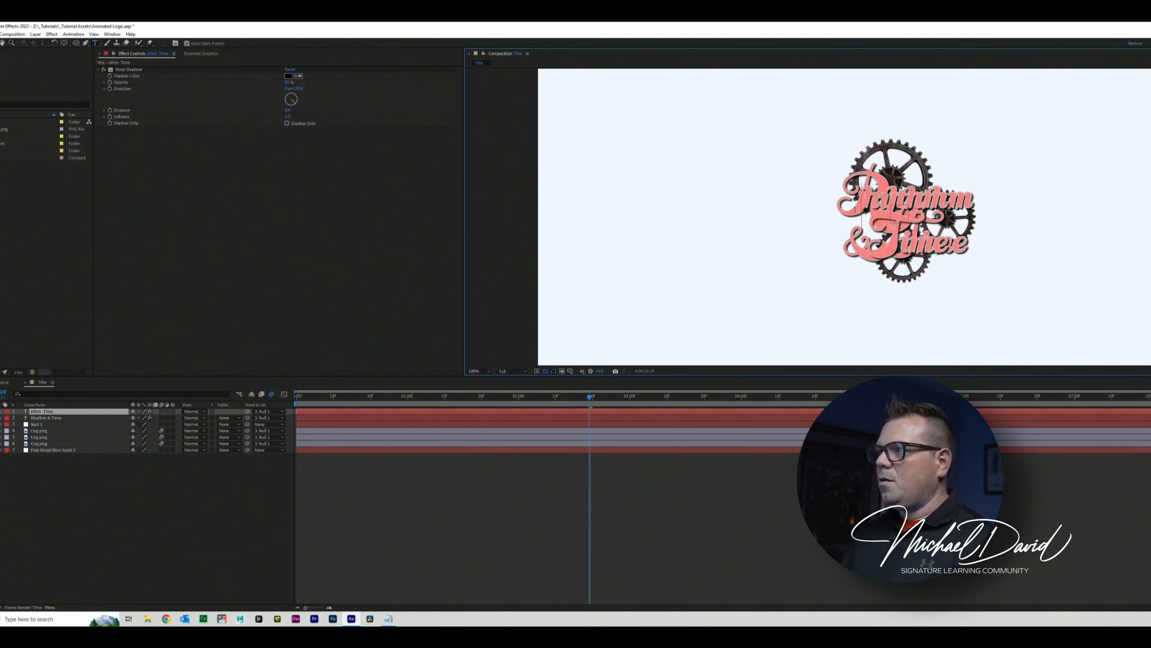
pyautogui.press('Delete')
pyautogui.press('Delete')
pyautogui.press('Delete')
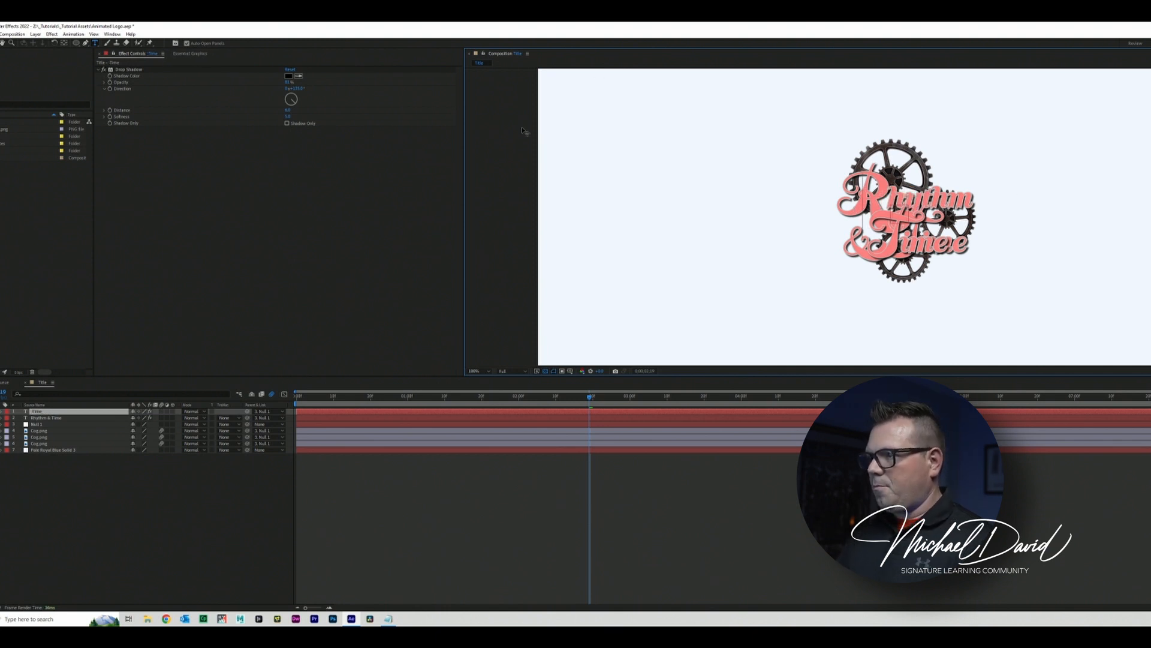
pyautogui.press('Delete')
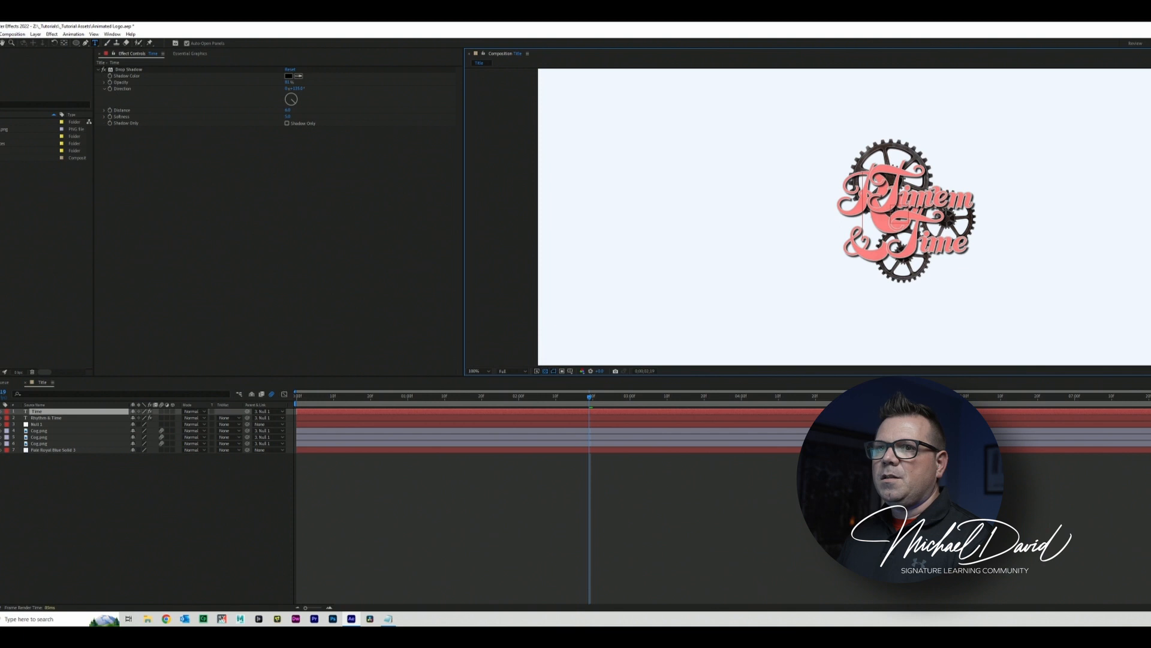
# Step: Move the separate "Time" text down to align exactly over the same word in the original title
pyautogui.click(0, 43)
pyautogui.moveTo(903, 191); pyautogui.dragTo(922, 238)
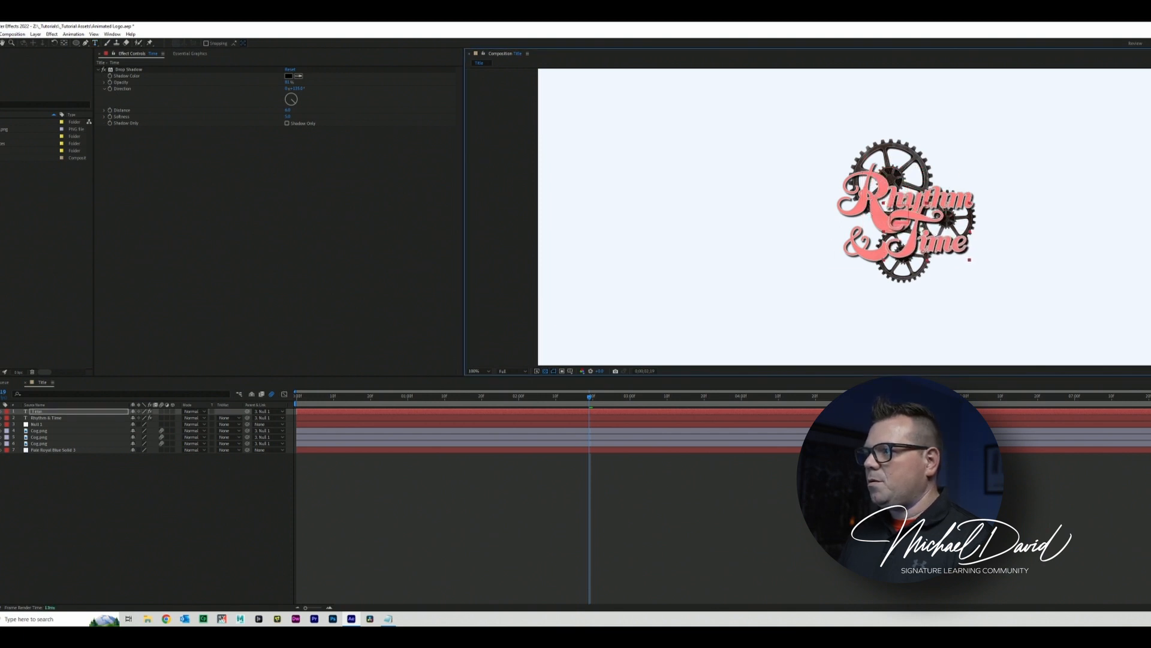
pyautogui.press('Down')
pyautogui.press('Down')
pyautogui.press('Down')
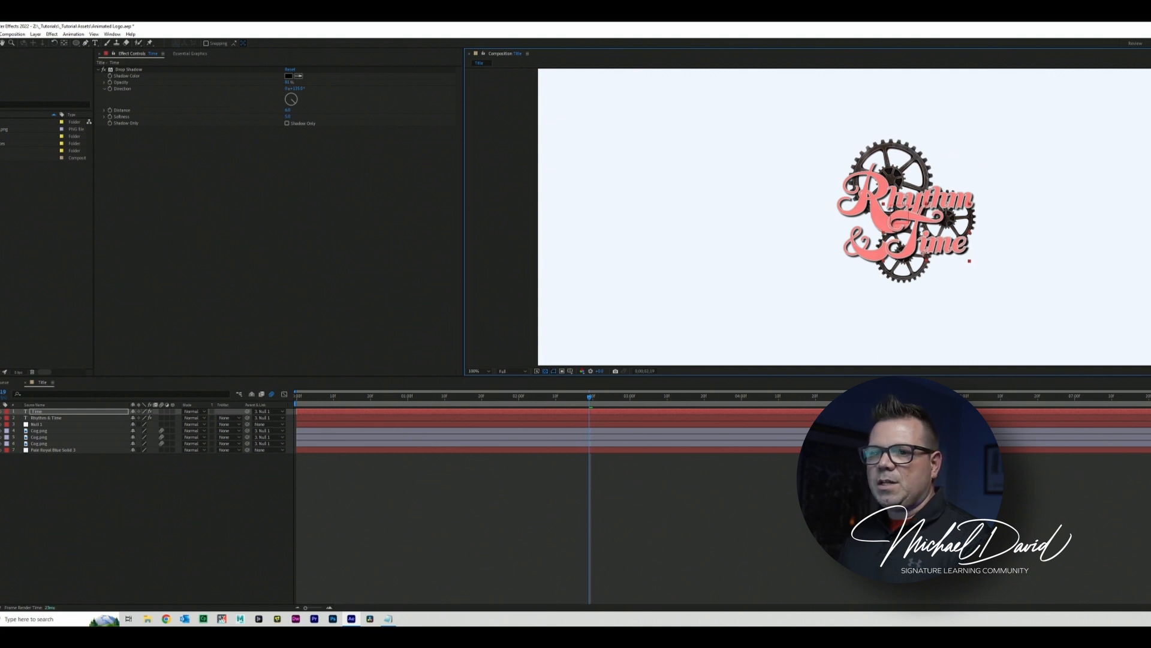
# Step: Delete "Time" from the original text layer, keeping "Rhythm &", and show the separate "Time" layer
pyautogui.click(45, 418)
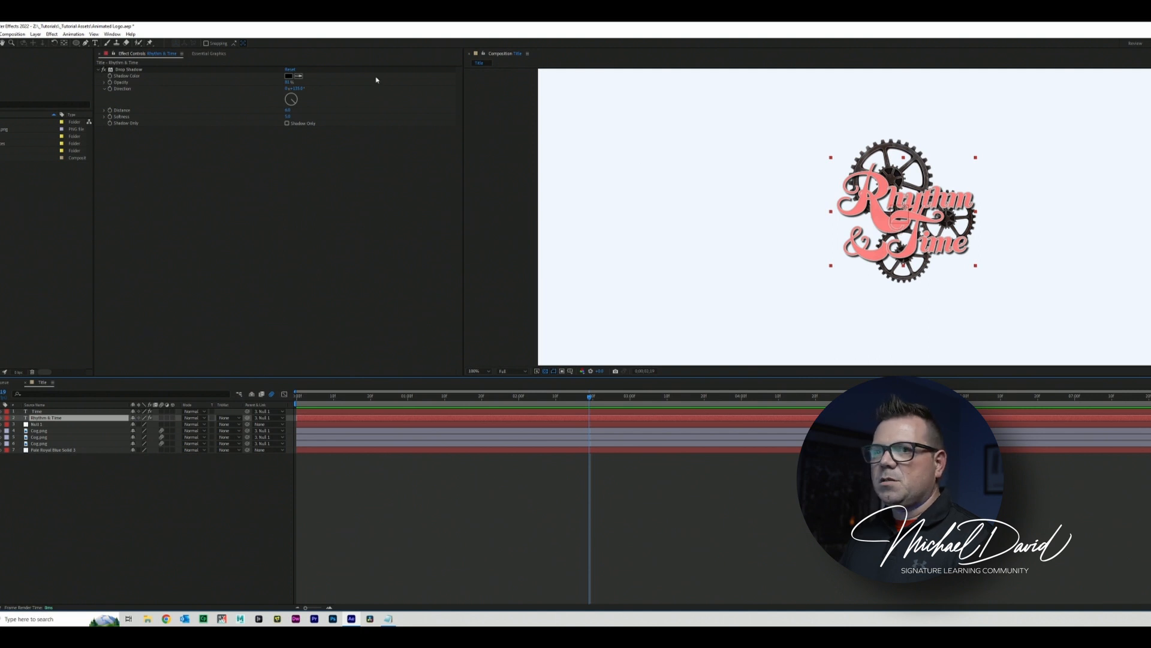
pyautogui.click(96, 43)
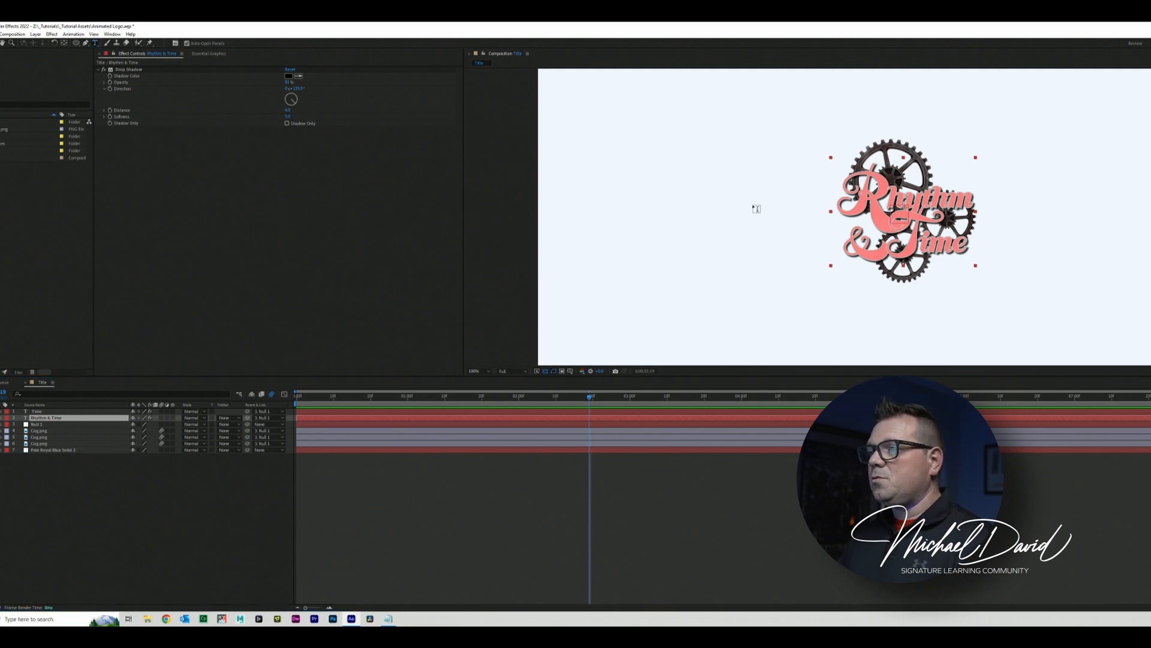
pyautogui.moveTo(891, 252); pyautogui.dragTo(980, 251)
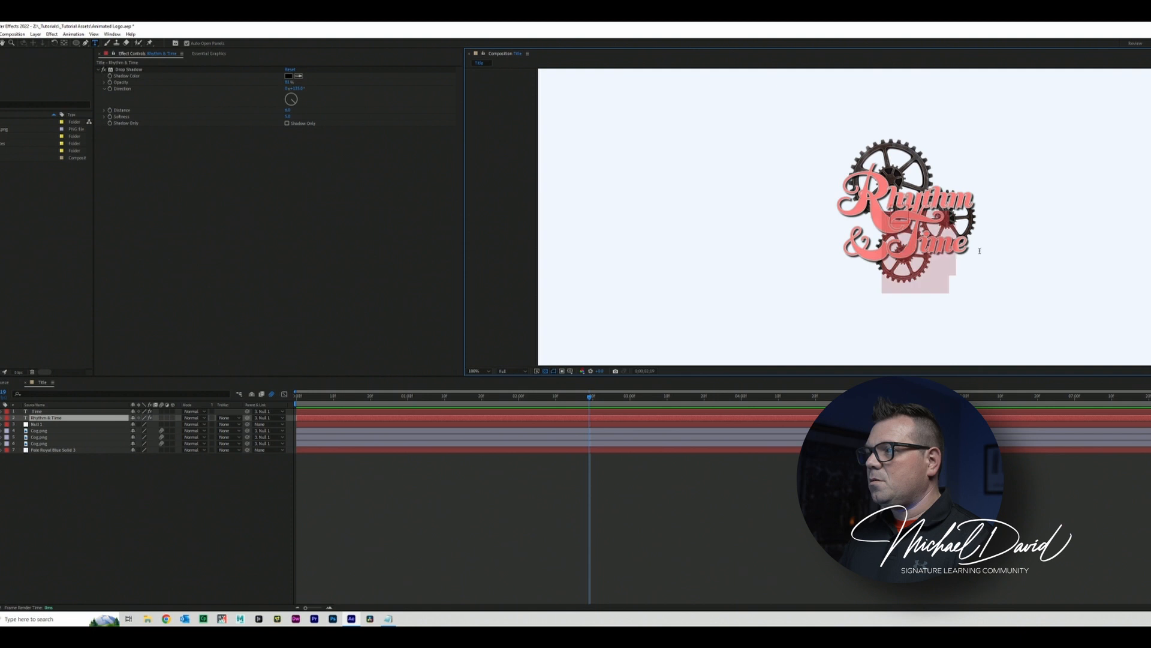
pyautogui.press('BackSpace')
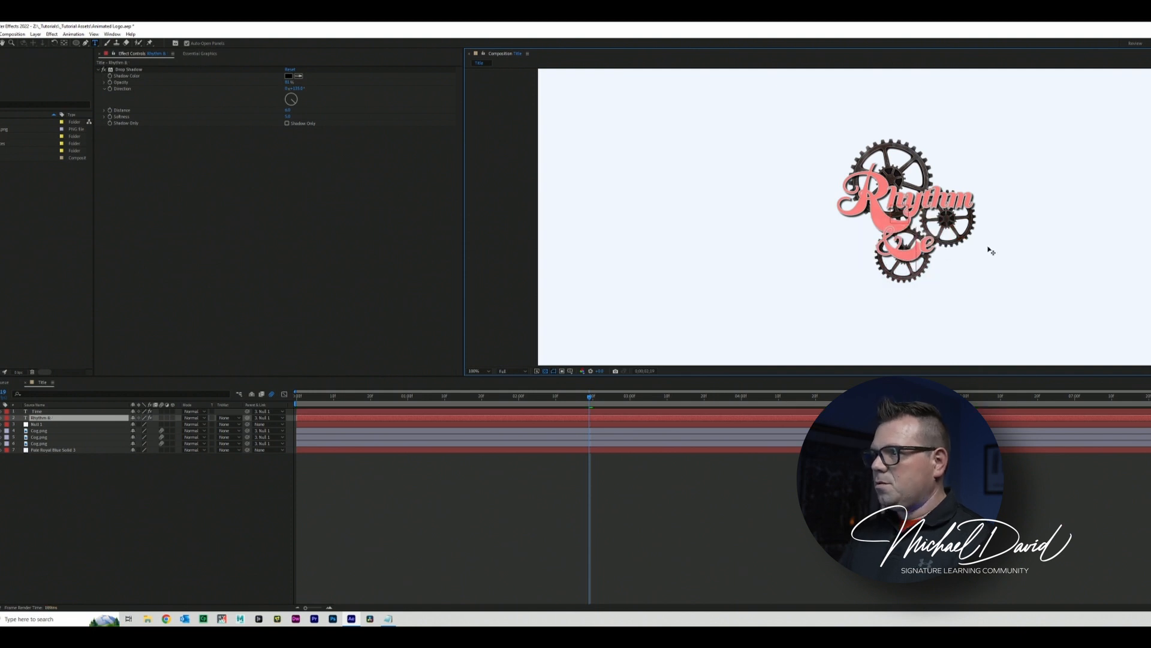
pyautogui.press('Delete')
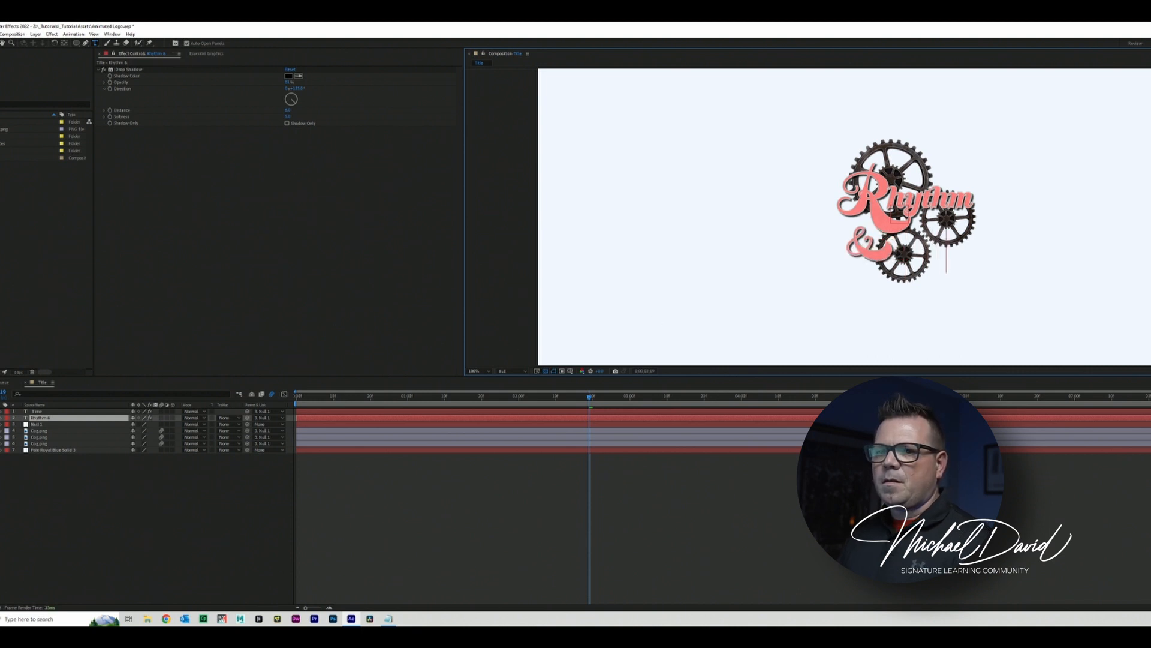
pyautogui.click(60, 509)
pyautogui.click(0, 412)
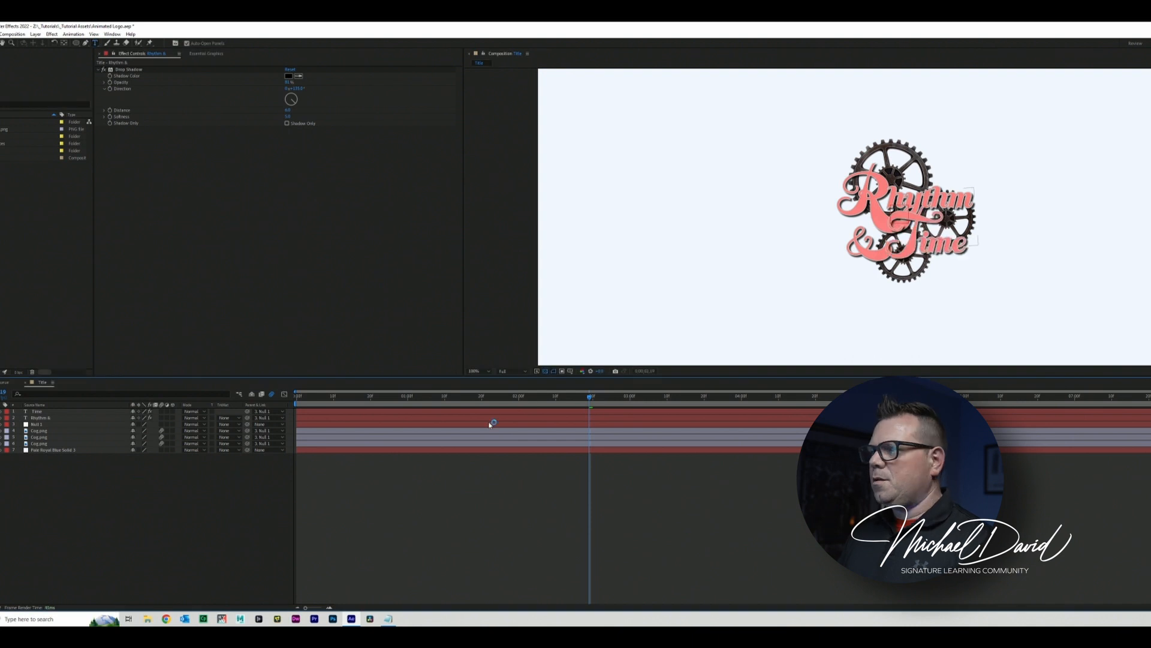
# Step: Adjust the spacing in front of "Time" with the Type tool so the word sits slightly further right, and deselect the layer
pyautogui.press('space')
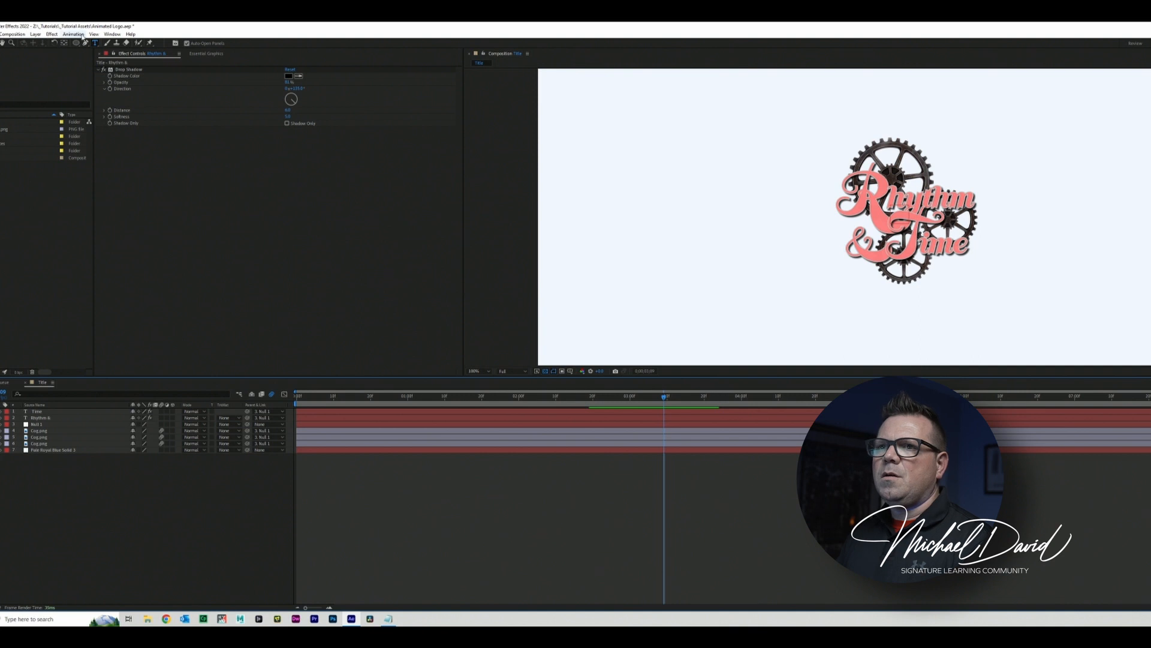
pyautogui.click(96, 44)
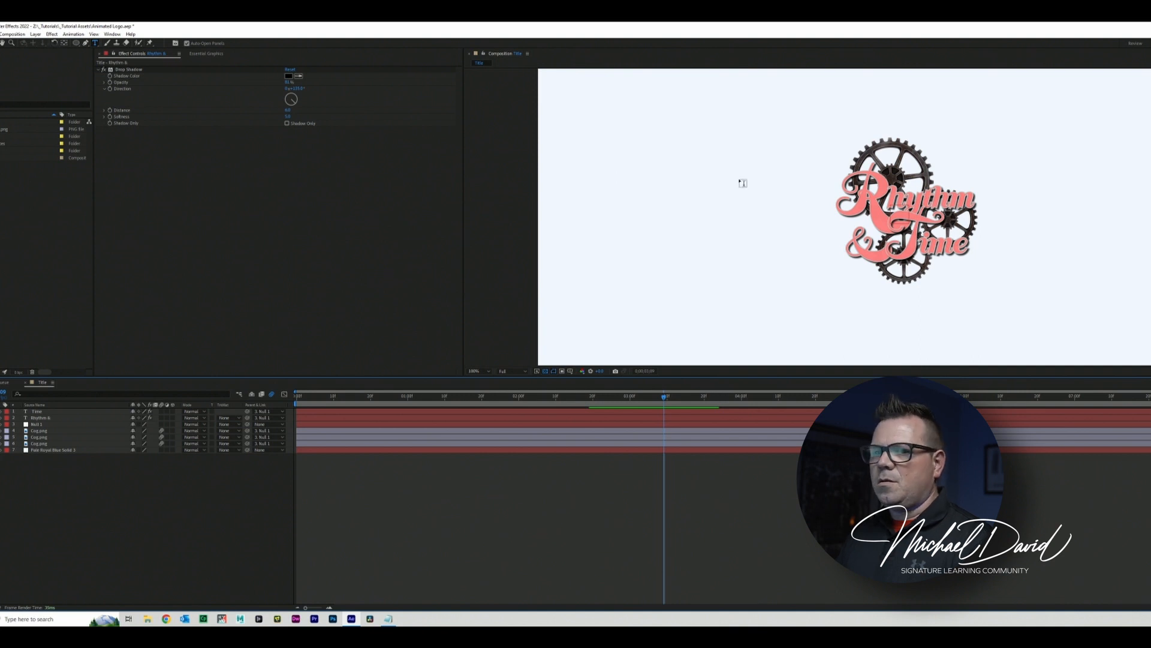
pyautogui.click(879, 246)
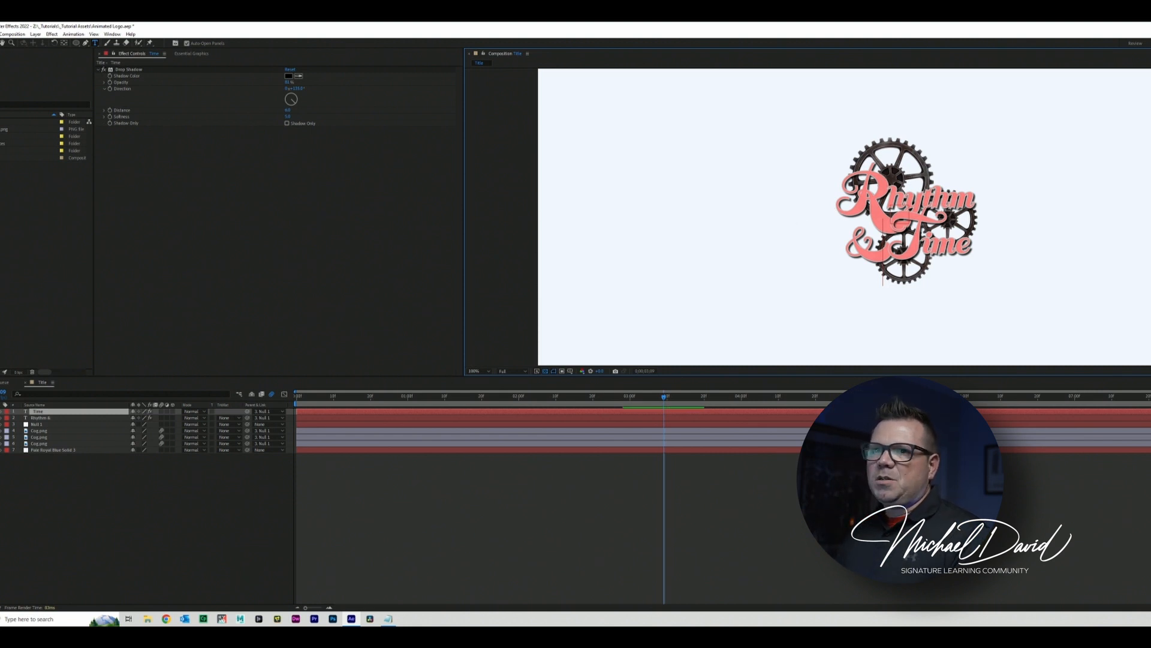
pyautogui.click(339, 179)
pyautogui.press('v')
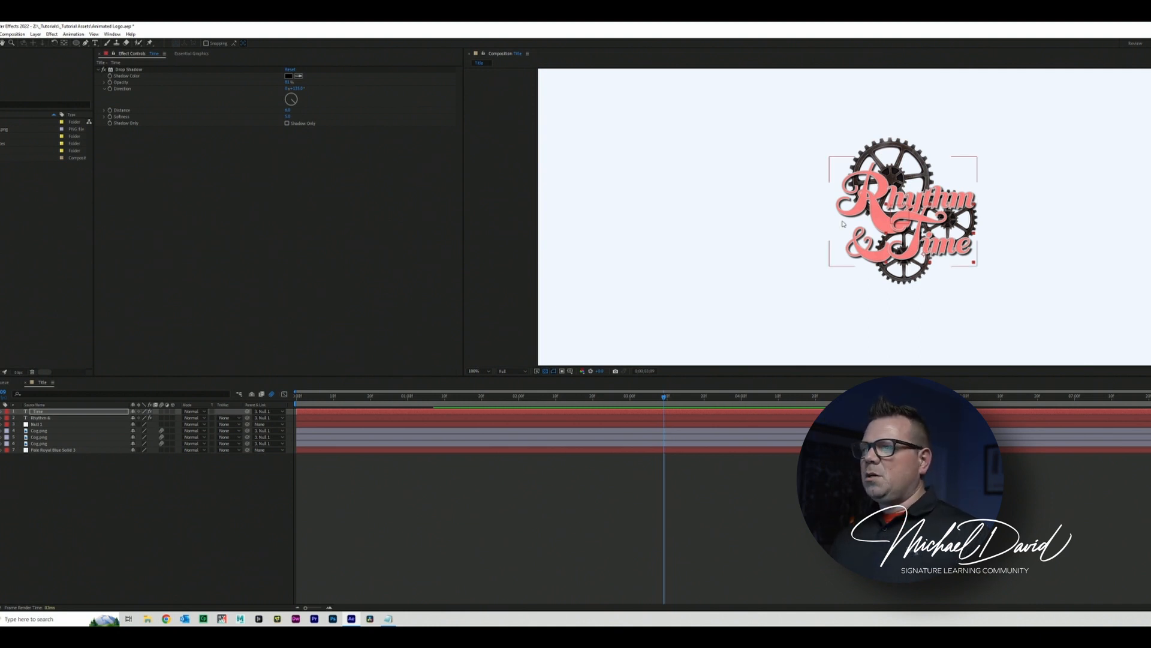
pyautogui.click(420, 510)
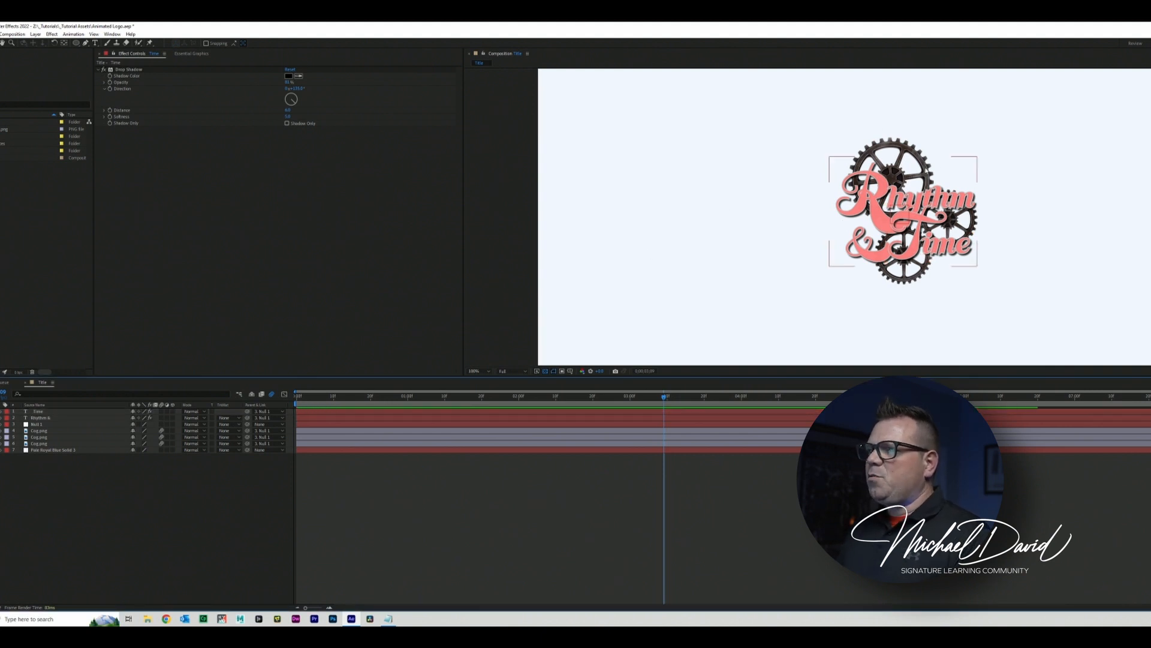
# Step: Apply a Drop Shadow effect to all three Cog.png layers at once
pyautogui.click(40, 431)
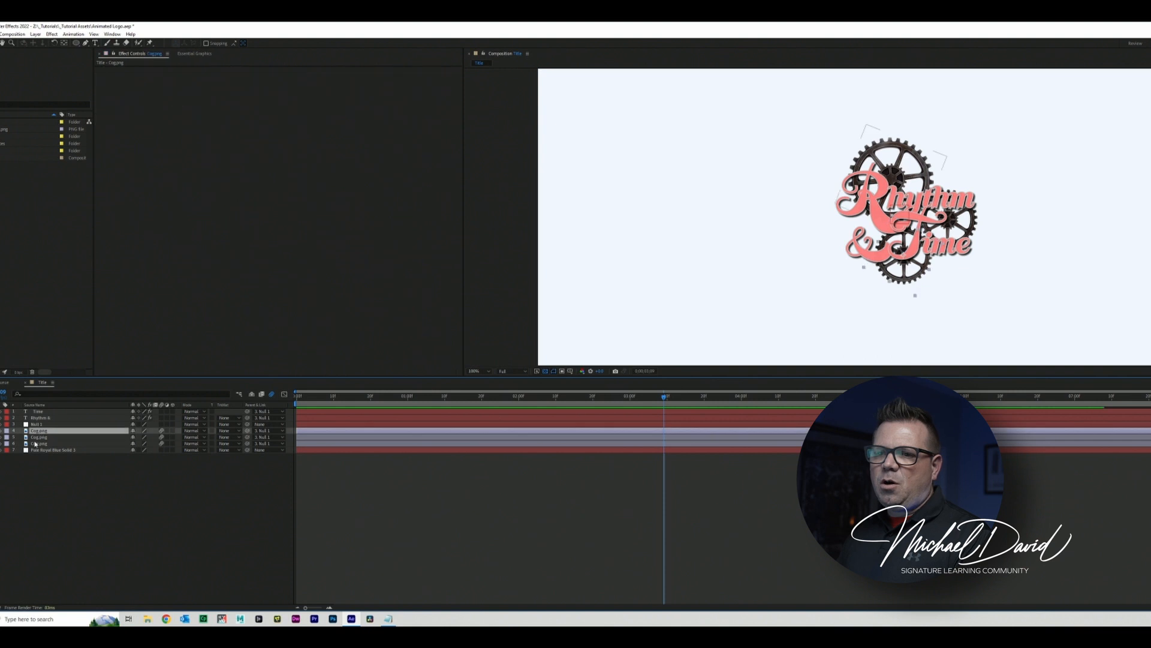
pyautogui.keyDown('shift'); pyautogui.click(38, 444); pyautogui.keyUp('shift')
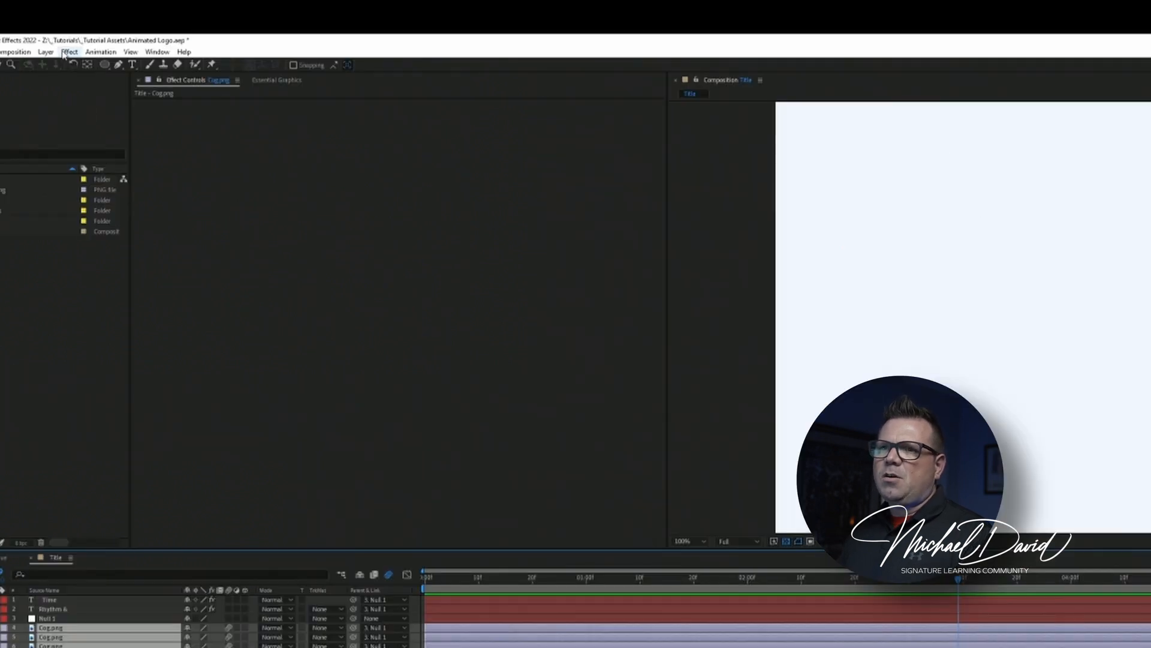
pyautogui.click(51, 35)
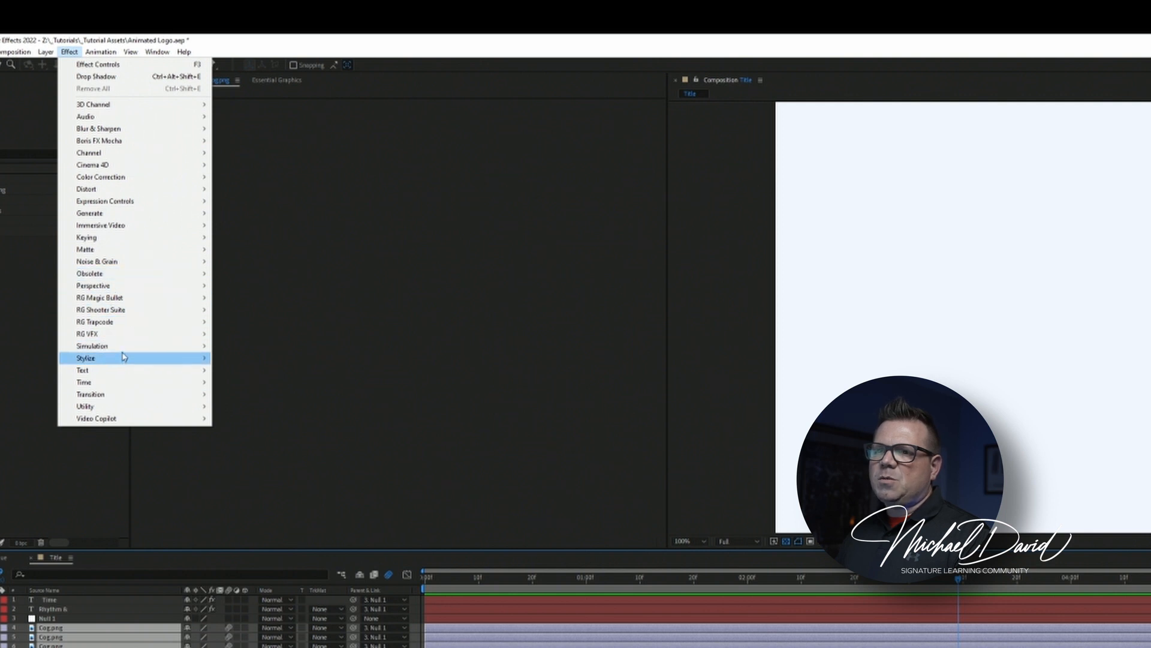
pyautogui.click(110, 76)
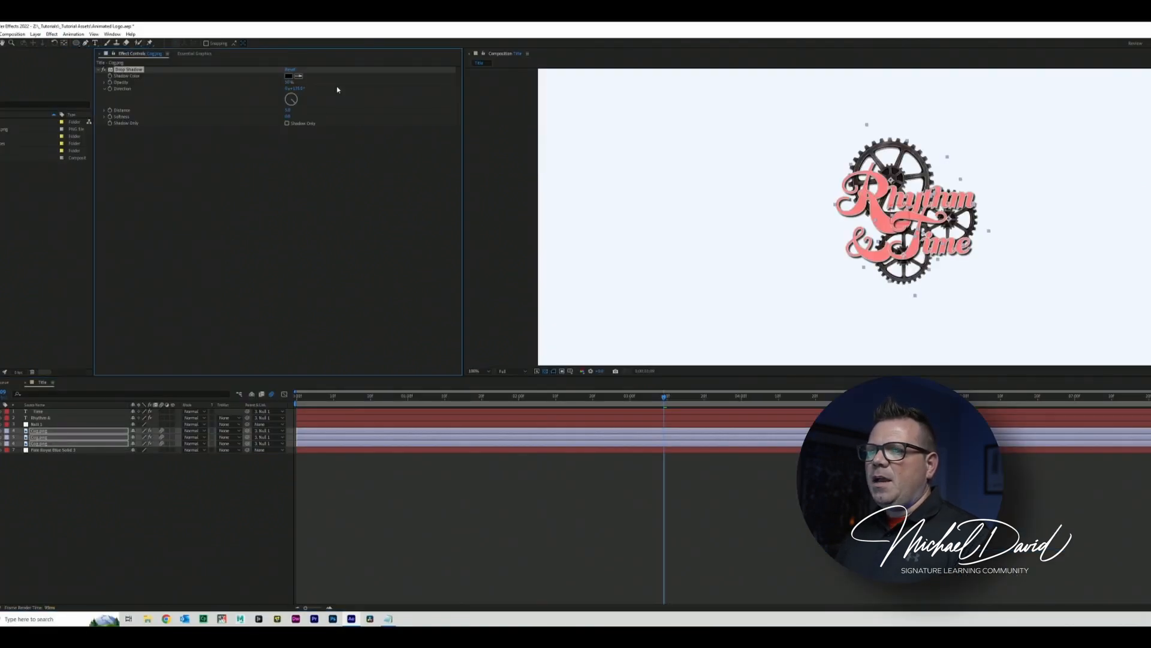
# Step: Set the lower cog's drop shadow to distance 10 and softness 58
pyautogui.click(54, 430)
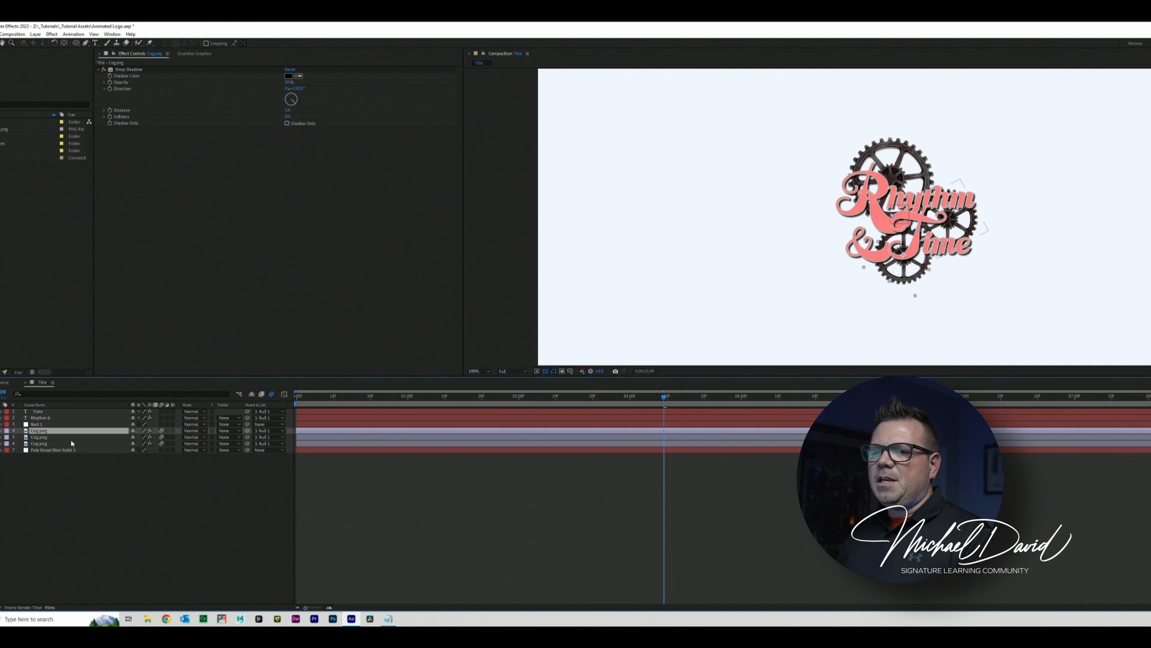
pyautogui.click(70, 437)
pyautogui.click(72, 450)
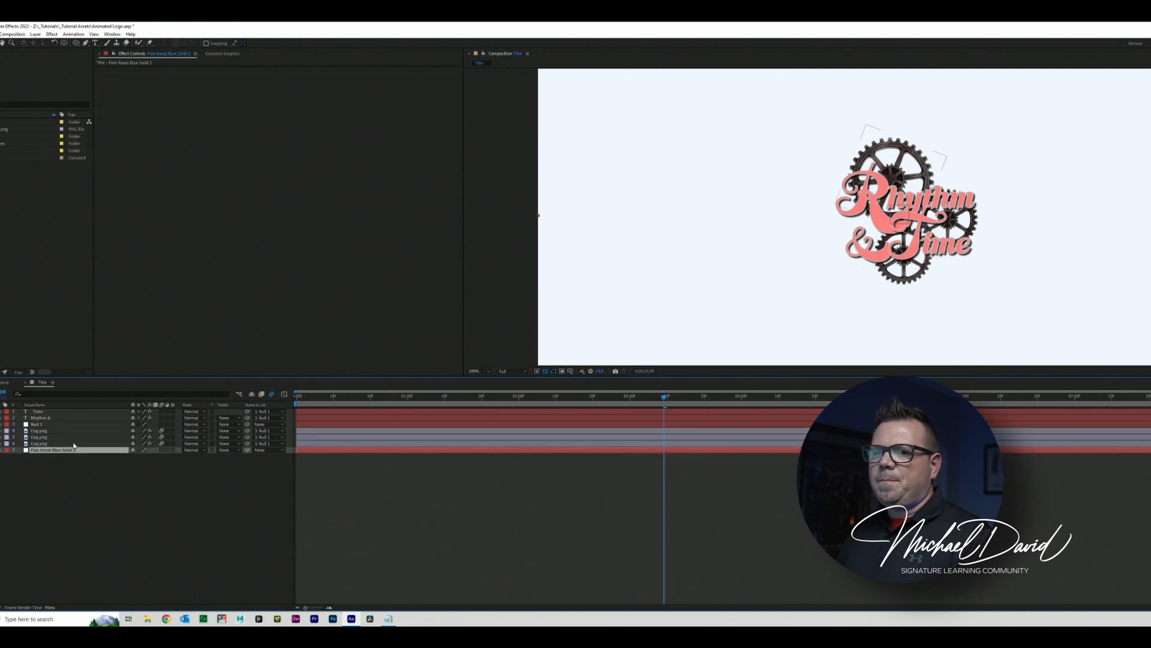
pyautogui.click(71, 443)
pyautogui.click(54, 431)
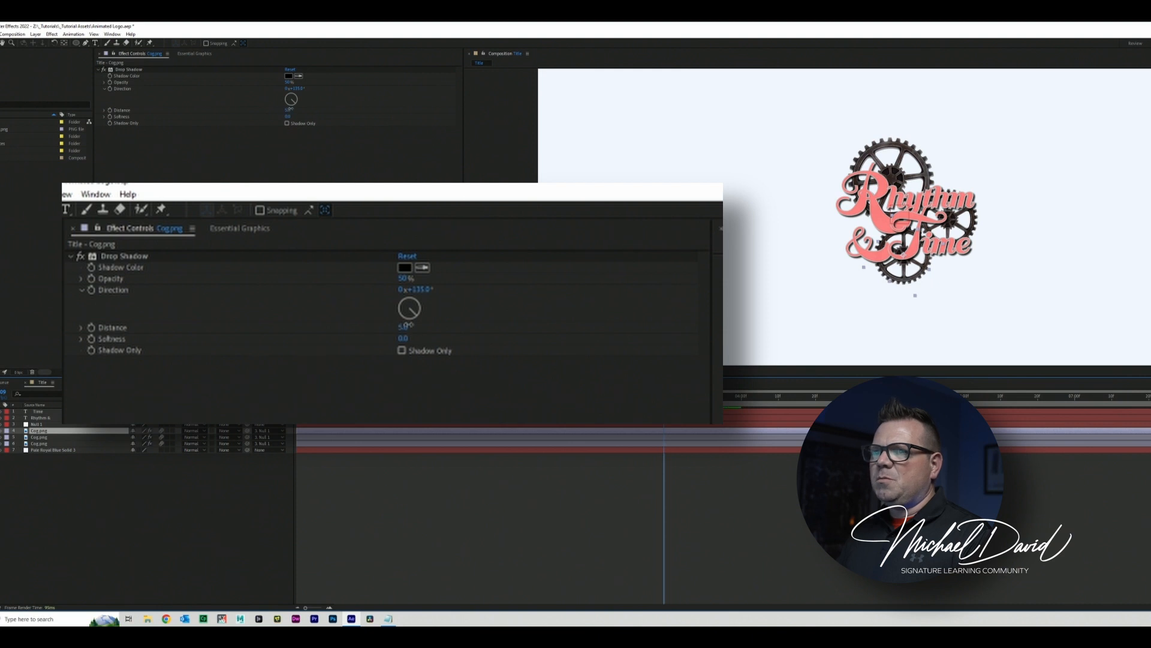
pyautogui.moveTo(290, 110); pyautogui.dragTo(324, 110)
pyautogui.moveTo(302, 111); pyautogui.dragTo(304, 109)
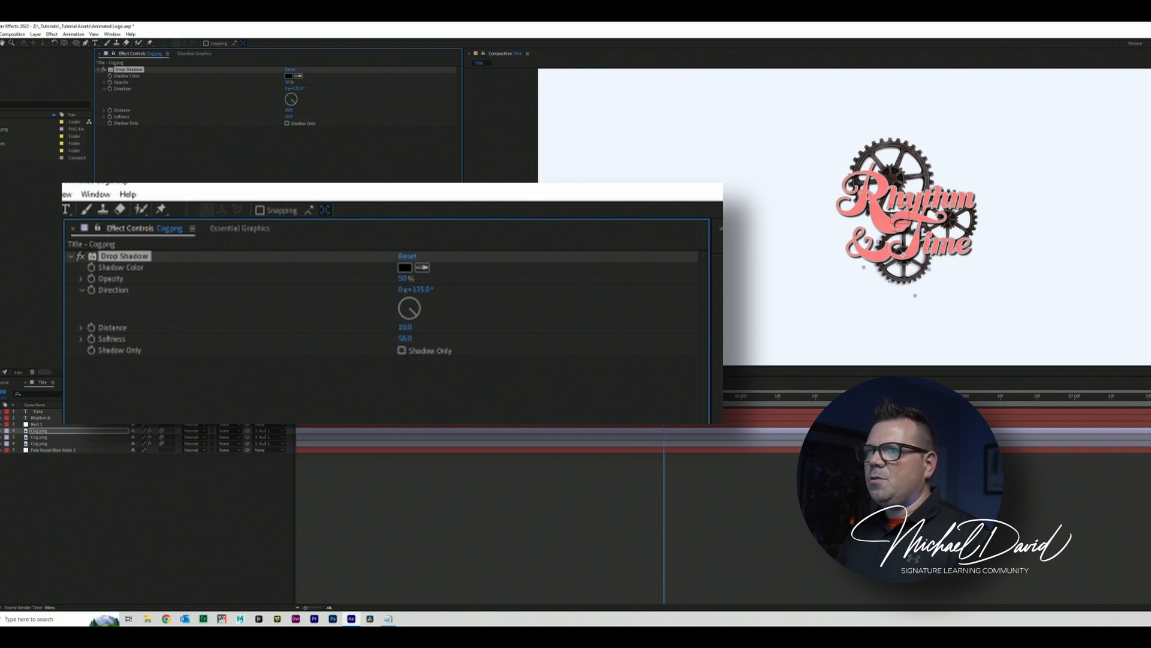
# Step: Set the right-hand cog's drop shadow to opacity 35%, distance 1 and softness 43
pyautogui.click(38, 438)
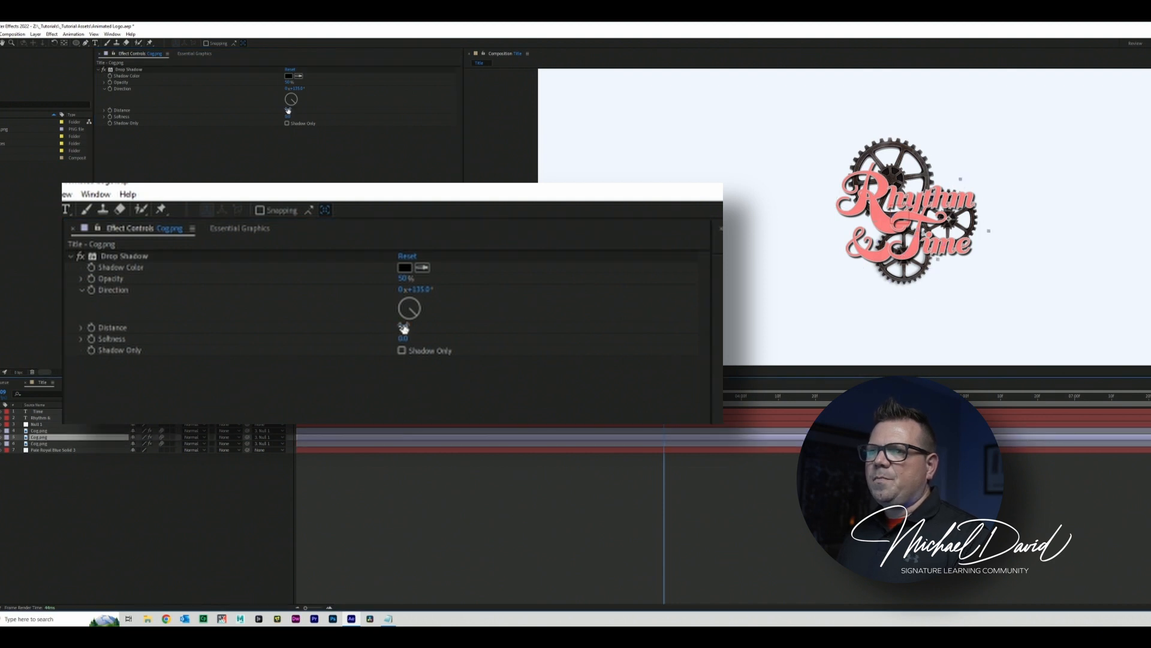
pyautogui.moveTo(288, 110); pyautogui.dragTo(295, 112)
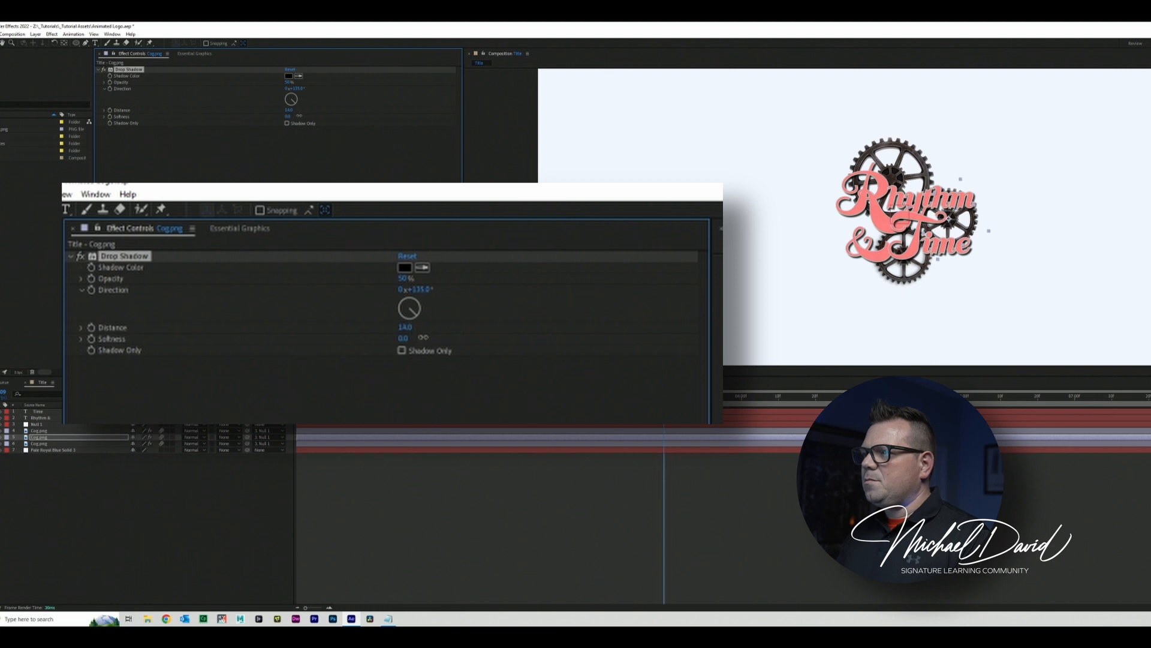
pyautogui.moveTo(303, 116); pyautogui.dragTo(289, 82)
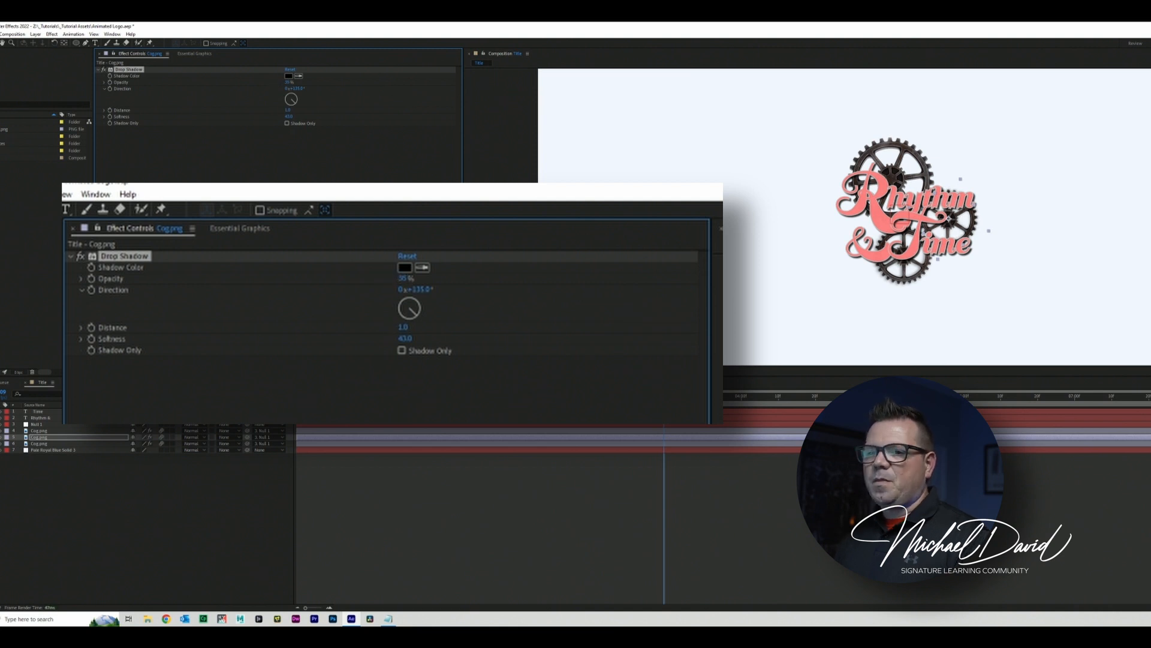
# Step: Set the large upper cog's drop shadow to distance 6 and softness 4, and preview the animation from the start
pyautogui.click(33, 443)
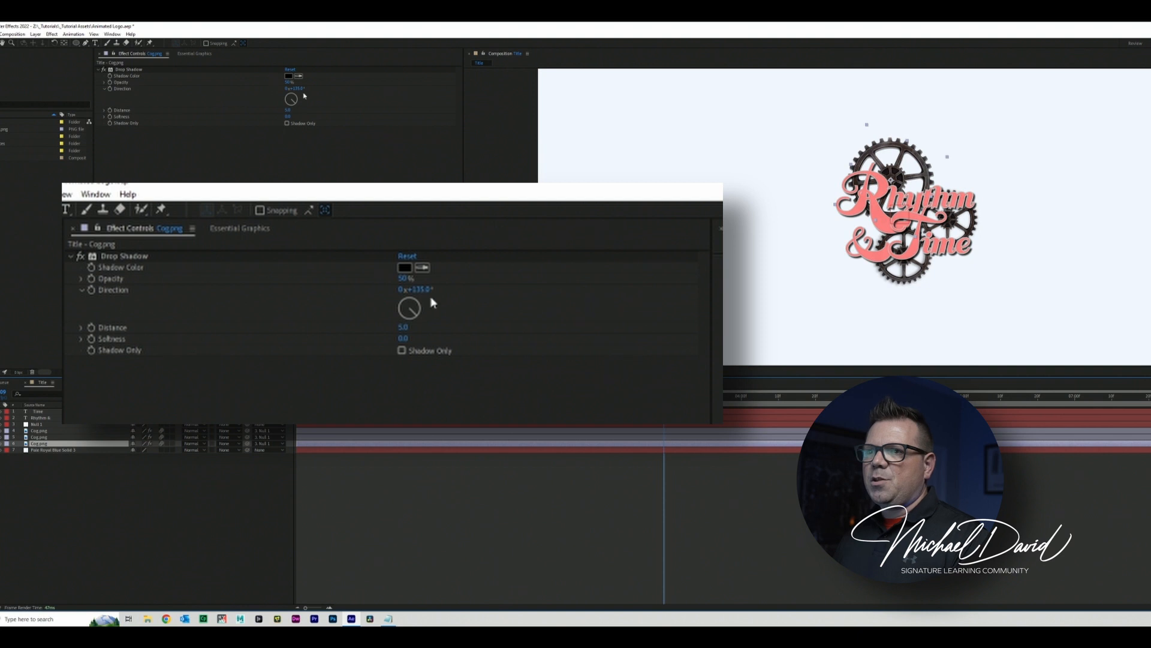
pyautogui.moveTo(289, 112); pyautogui.dragTo(286, 112)
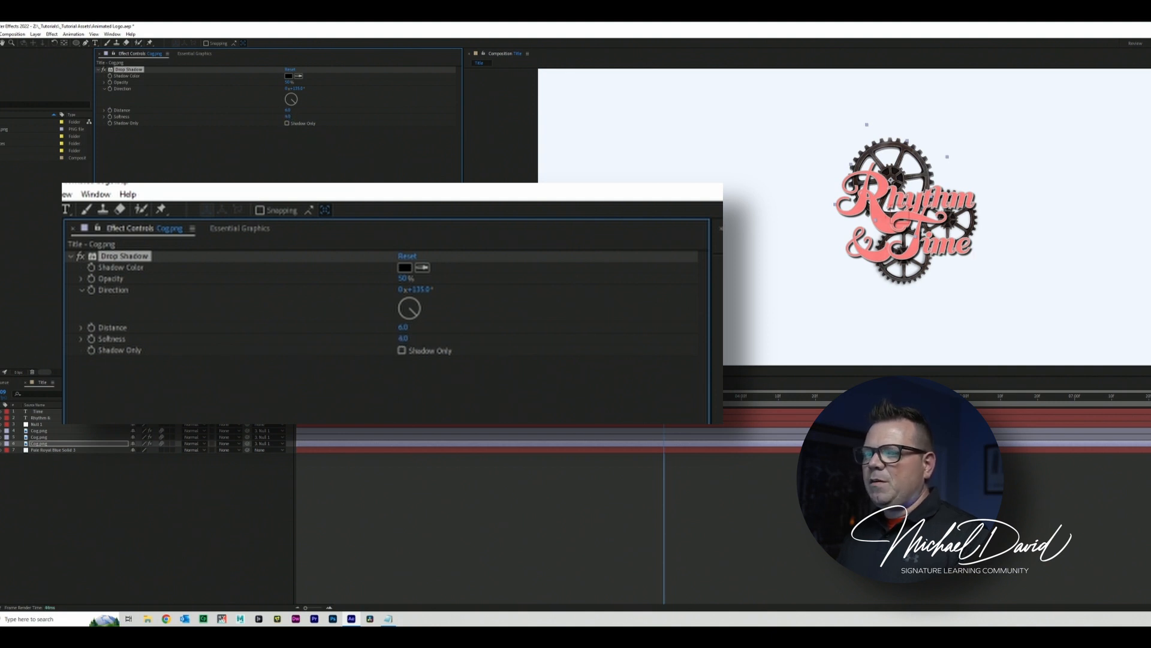
pyautogui.press('Home')
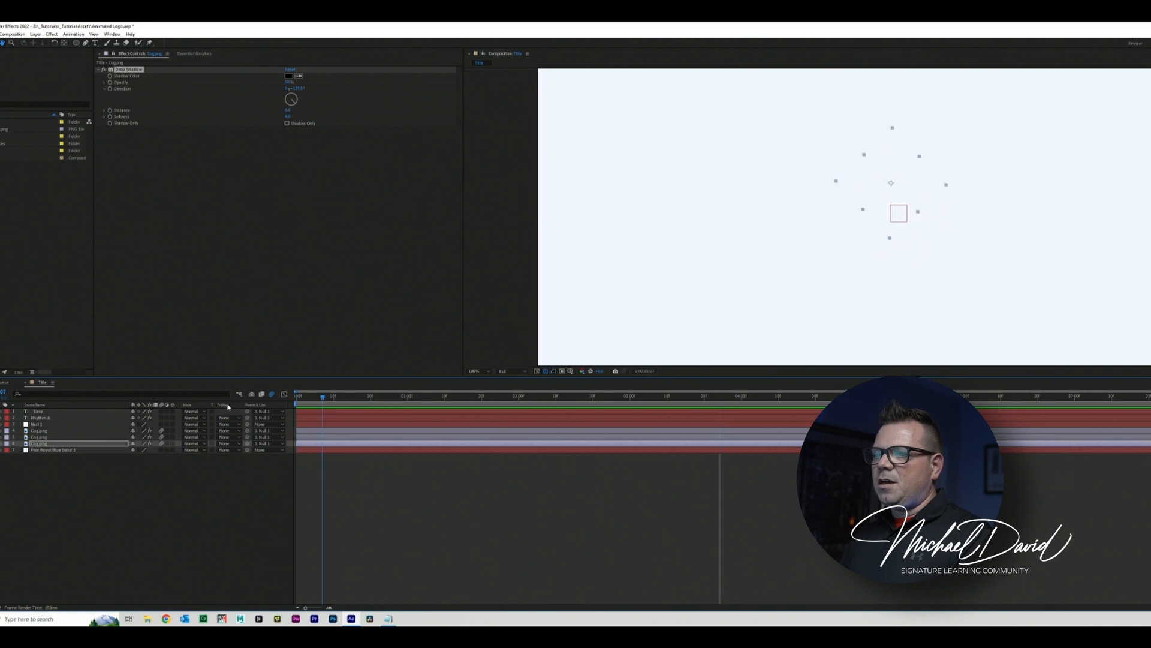
pyautogui.press('space')
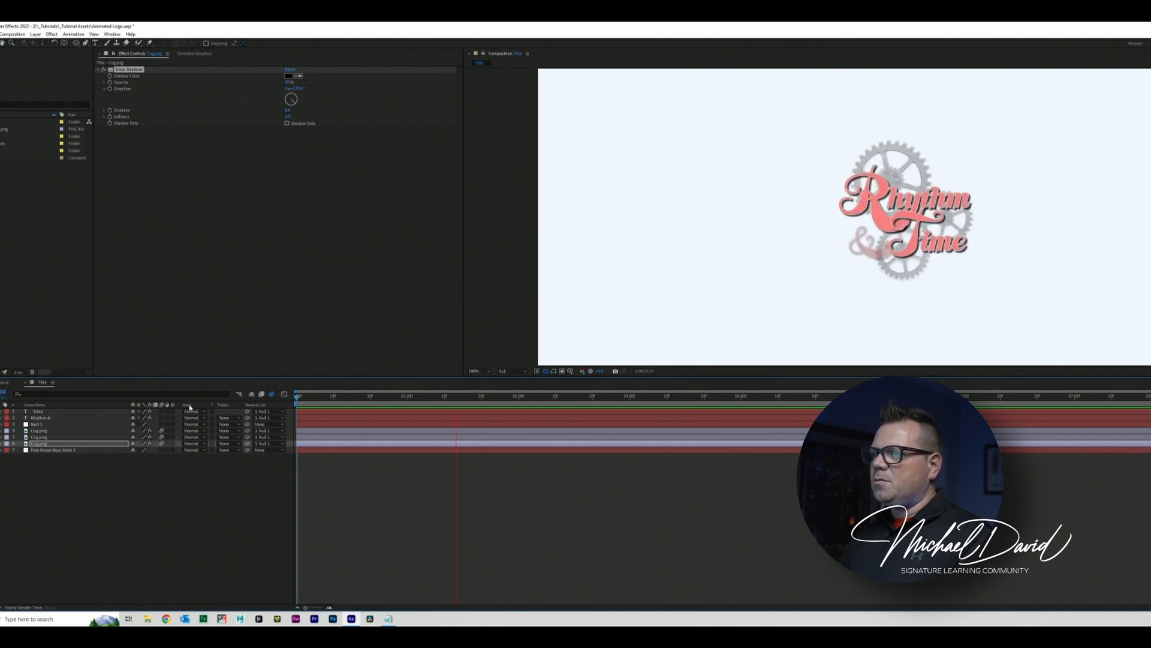
# Step: Reveal the "Time" layer's keyframes, shift the layer to start about one second into the composition, and preview from the start
pyautogui.click(68, 412)
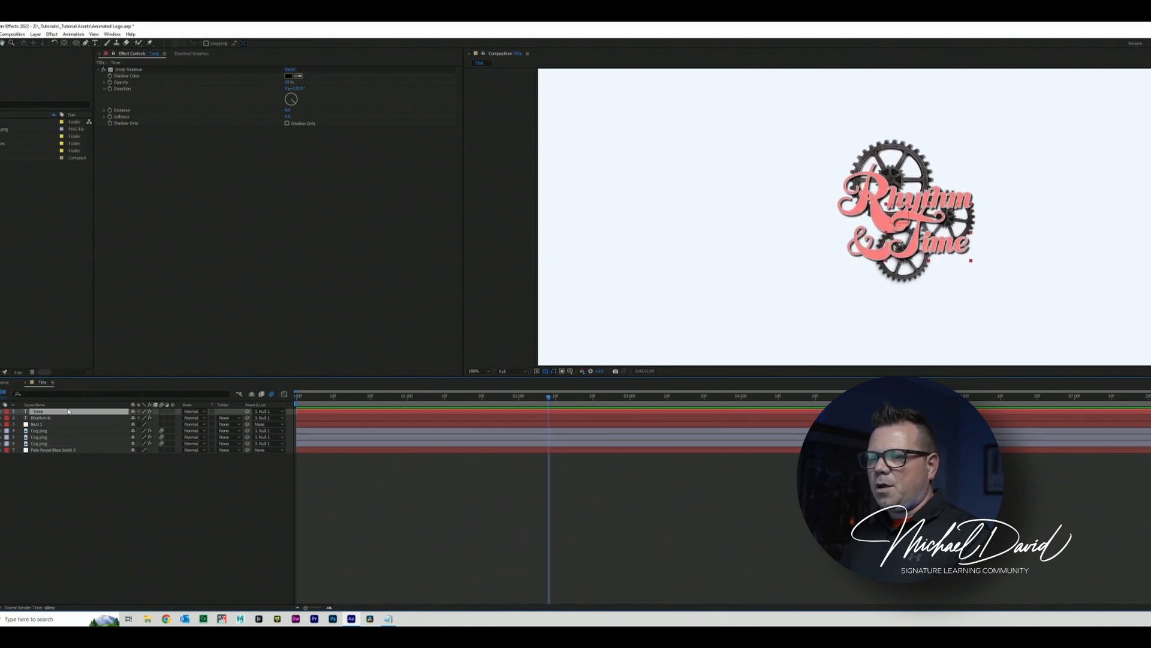
pyautogui.press('u')
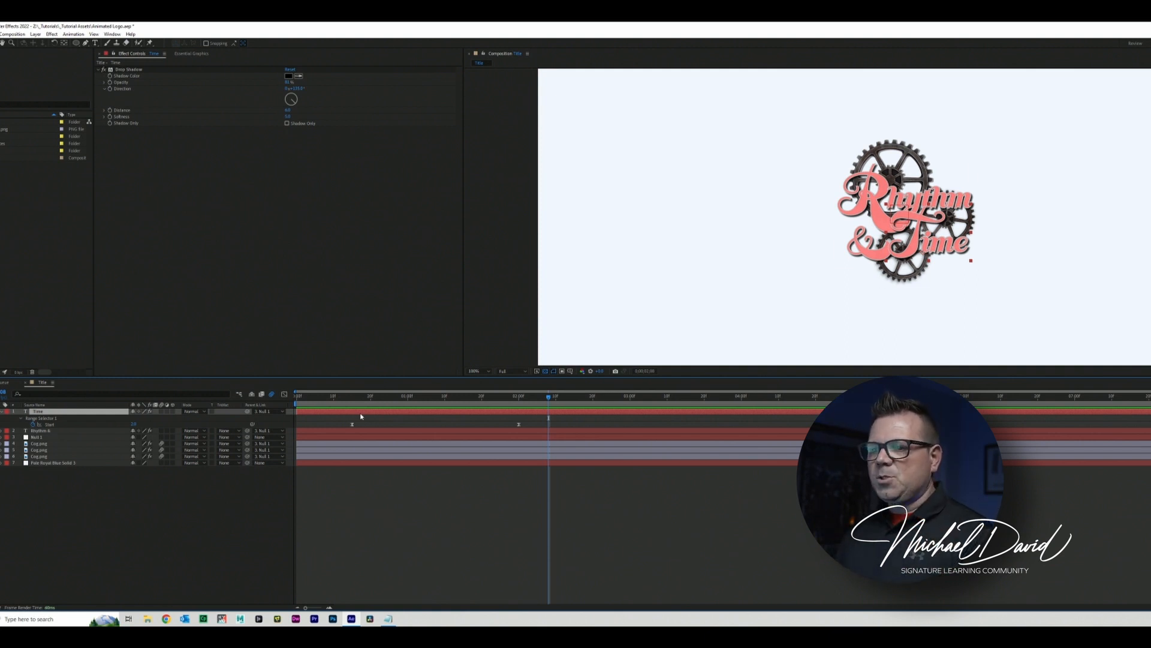
pyautogui.moveTo(341, 404)
pyautogui.mouseDown()
pyautogui.moveTo(306, 404)
pyautogui.moveTo(470, 432)
pyautogui.moveTo(458, 434)
pyautogui.moveTo(480, 414)
pyautogui.moveTo(520, 413)
pyautogui.mouseUp()
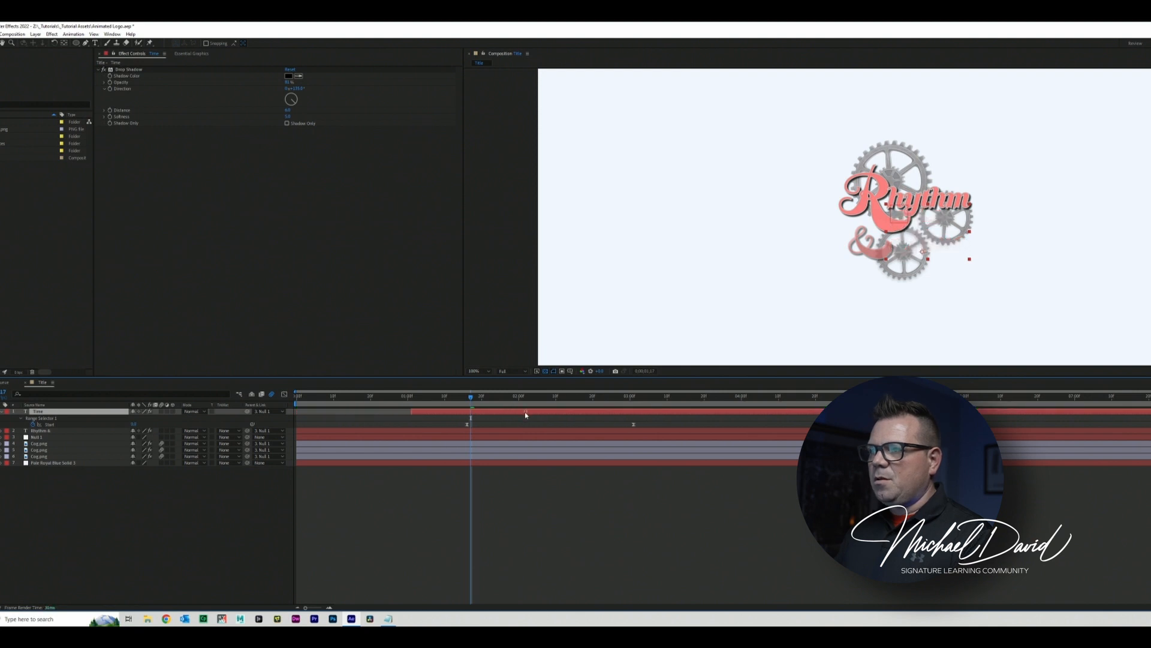
pyautogui.press('Home')
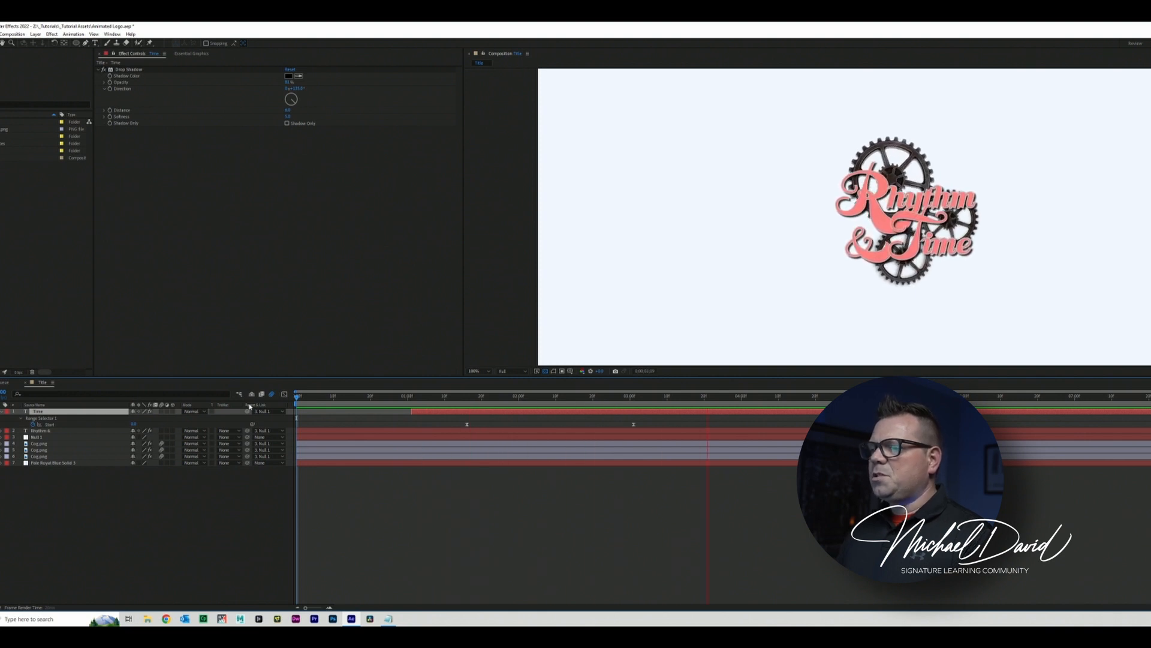
pyautogui.press('space')
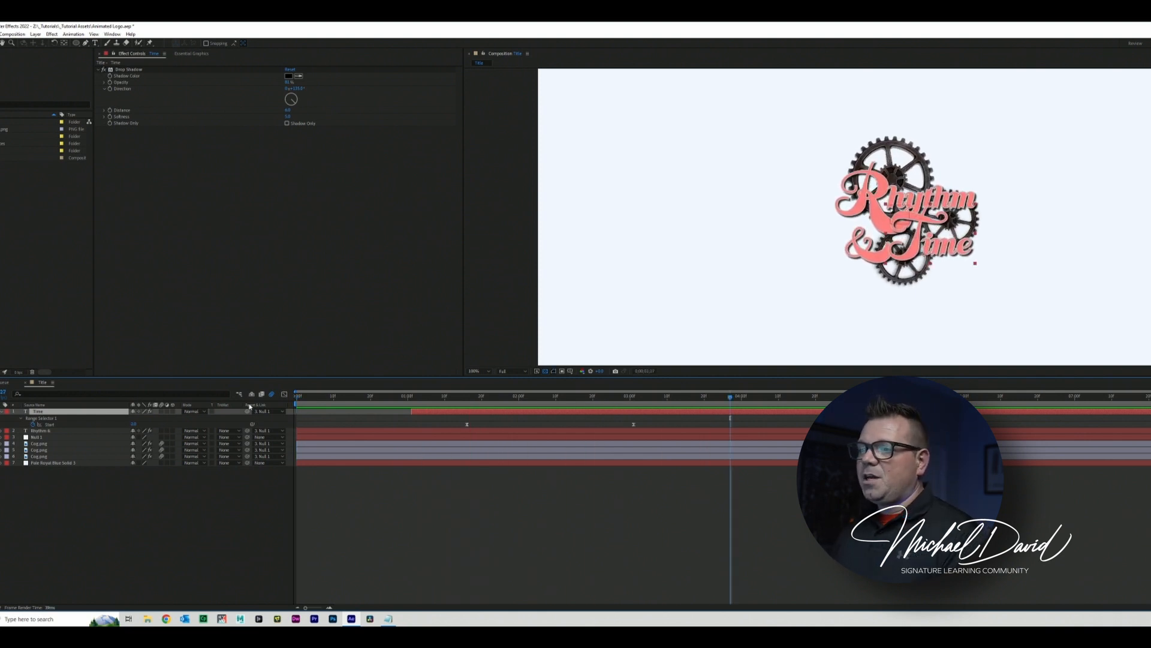